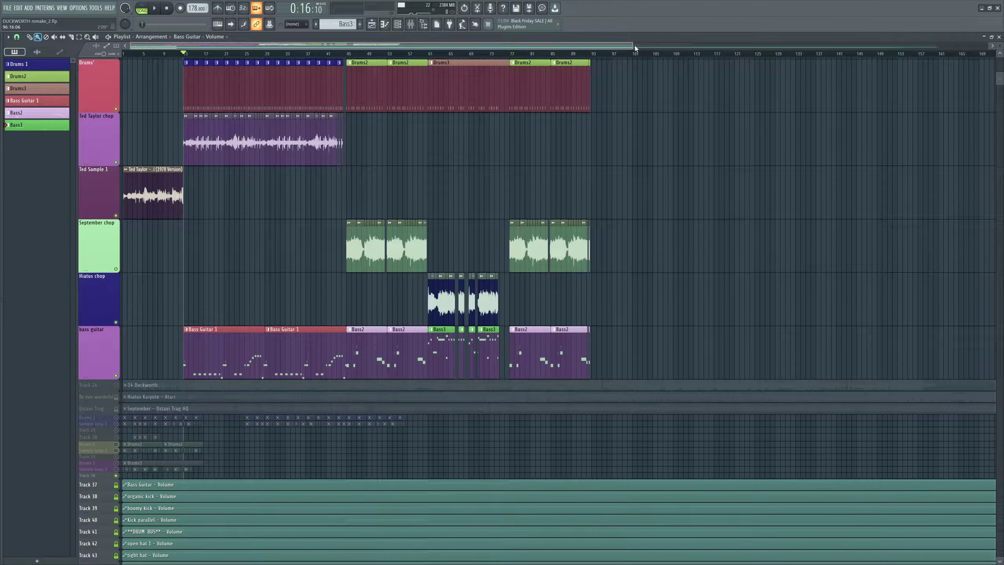
Look over the song arrangement and play the Ted Taylor intro sample from the start
{"action": "left_click_drag", "start_coordinate": [633, 46], "coordinate": [258, 48]}
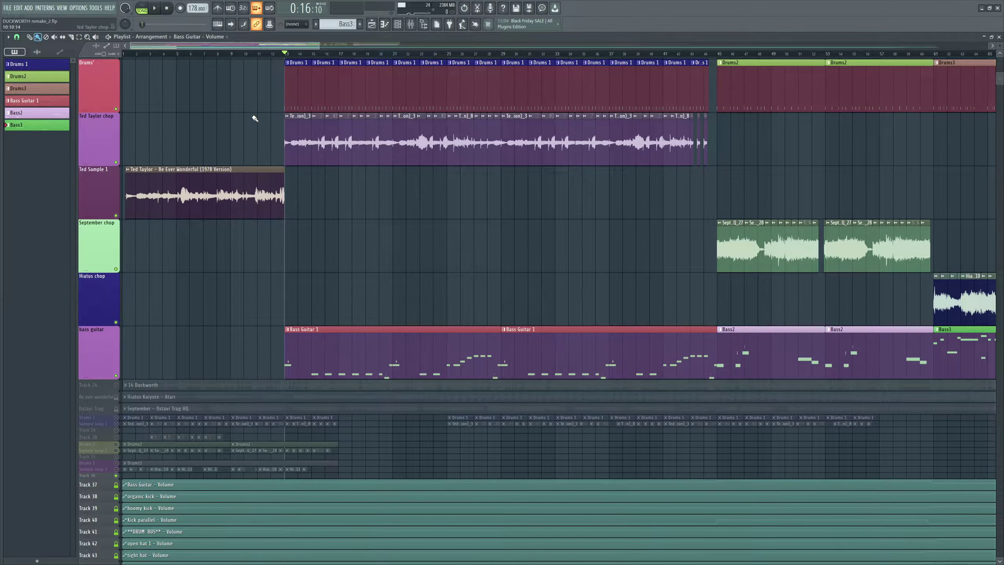
{"action": "scroll", "coordinate": [255, 119], "scroll_direction": "down", "scroll_amount": 4}
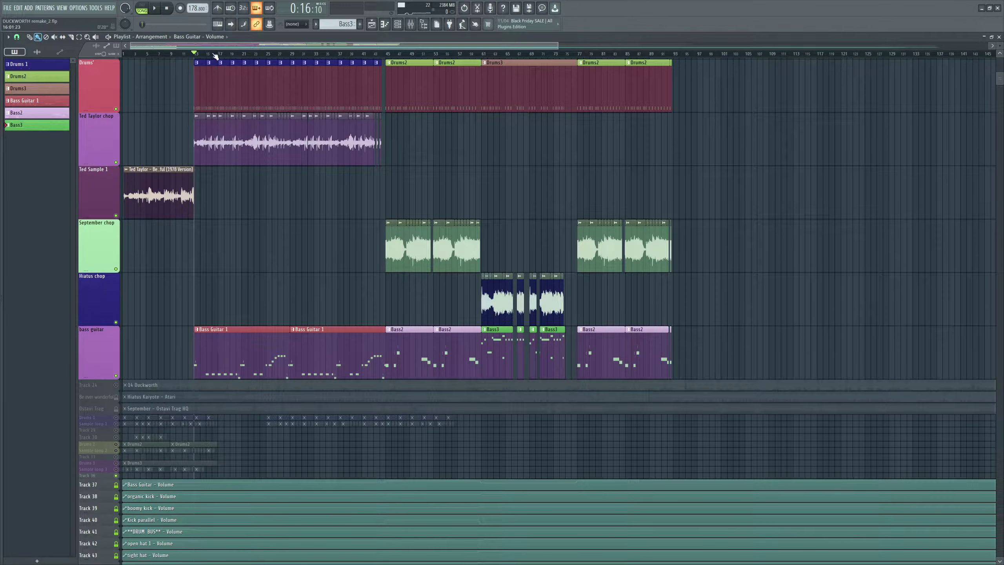
{"action": "left_click_drag", "start_coordinate": [556, 44], "coordinate": [383, 64]}
{"action": "scroll", "coordinate": [277, 289], "scroll_direction": "down", "scroll_amount": 1}
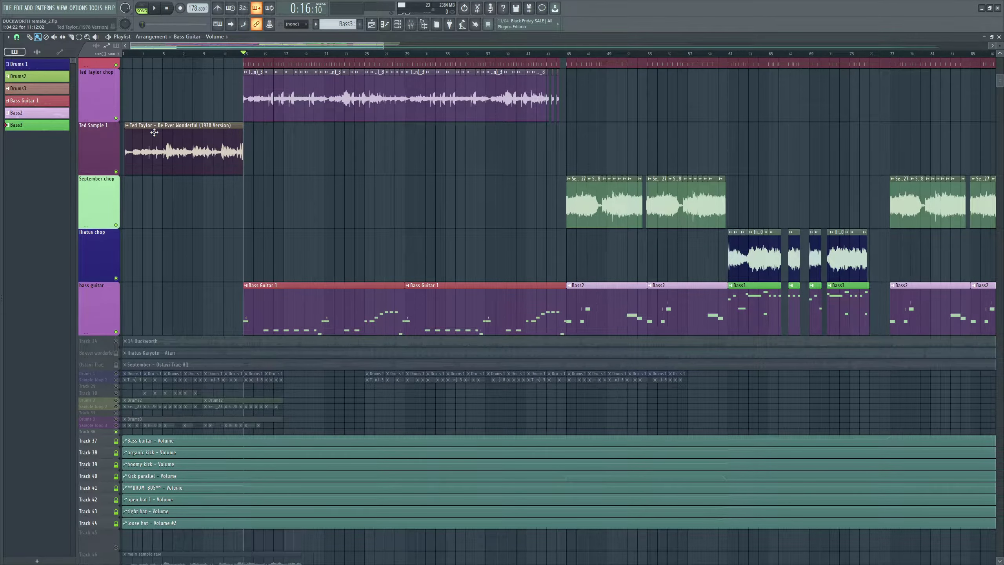
{"action": "scroll", "coordinate": [154, 132], "scroll_direction": "up", "scroll_amount": 4}
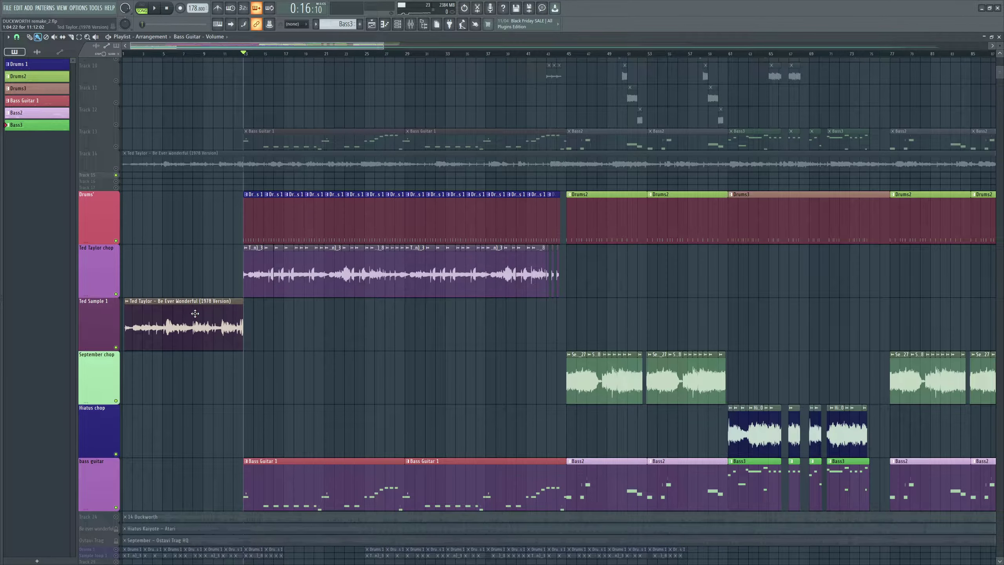
{"action": "scroll", "coordinate": [191, 311], "scroll_direction": "down", "scroll_amount": 4}
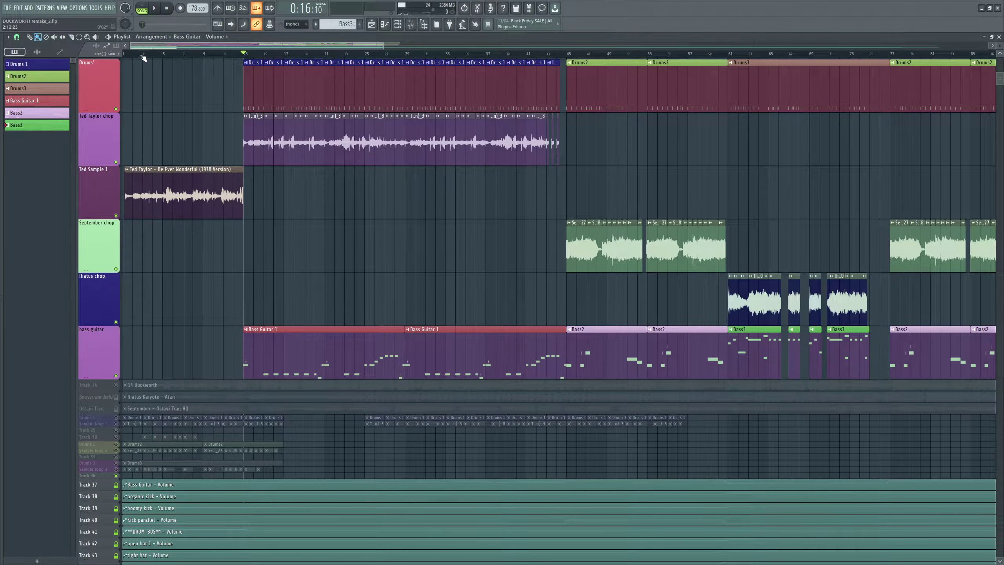
{"action": "key", "text": "space"}
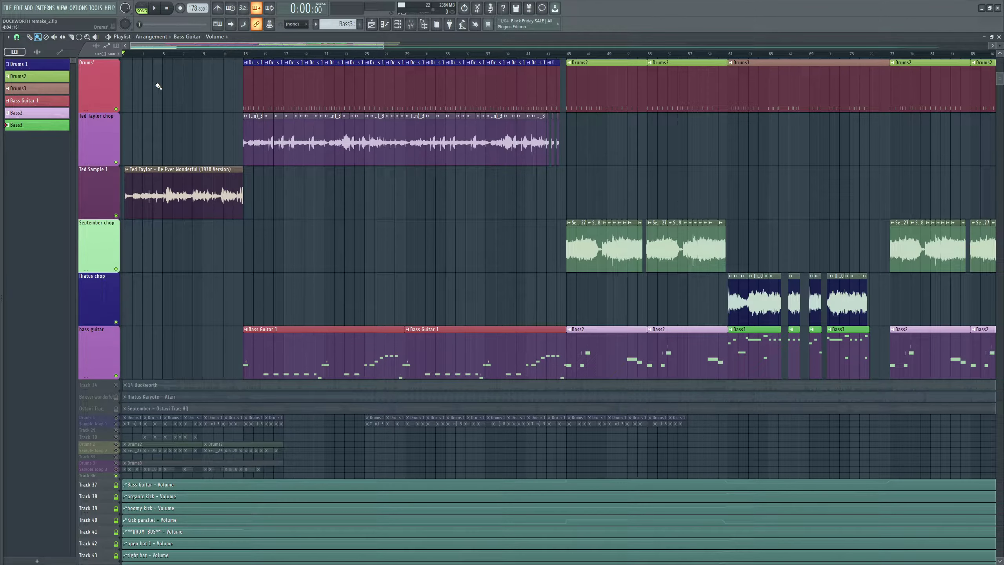
Solo the Ted Taylor chop track and play it from just before bar 13
{"action": "left_click_drag", "start_coordinate": [233, 53], "coordinate": [239, 53]}
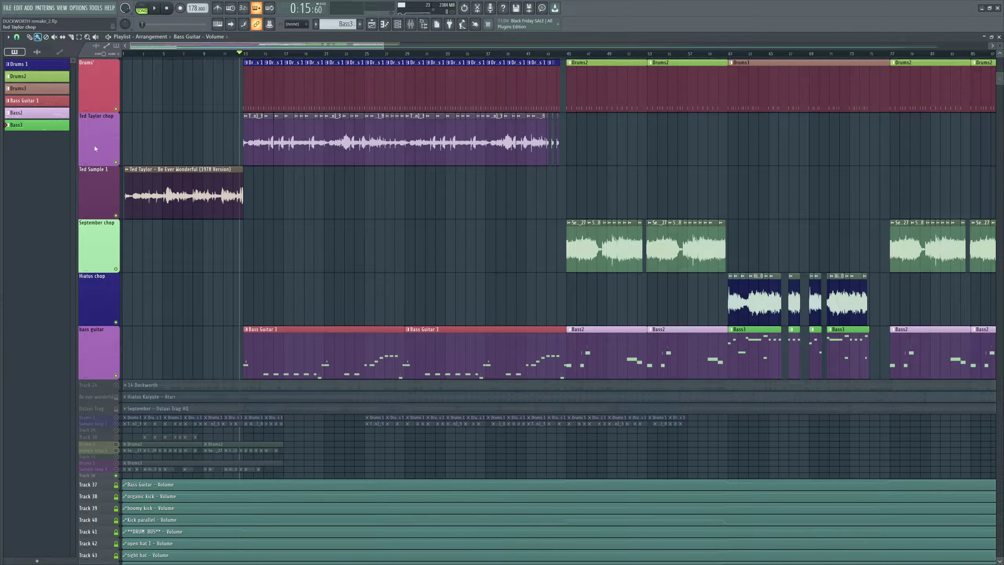
{"action": "right_click", "coordinate": [115, 163]}
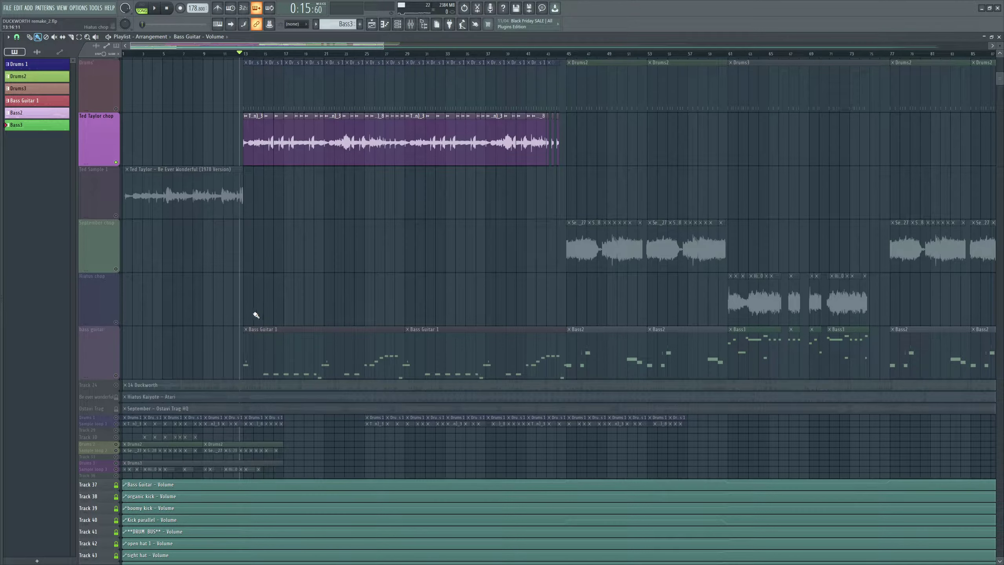
{"action": "key", "text": "space"}
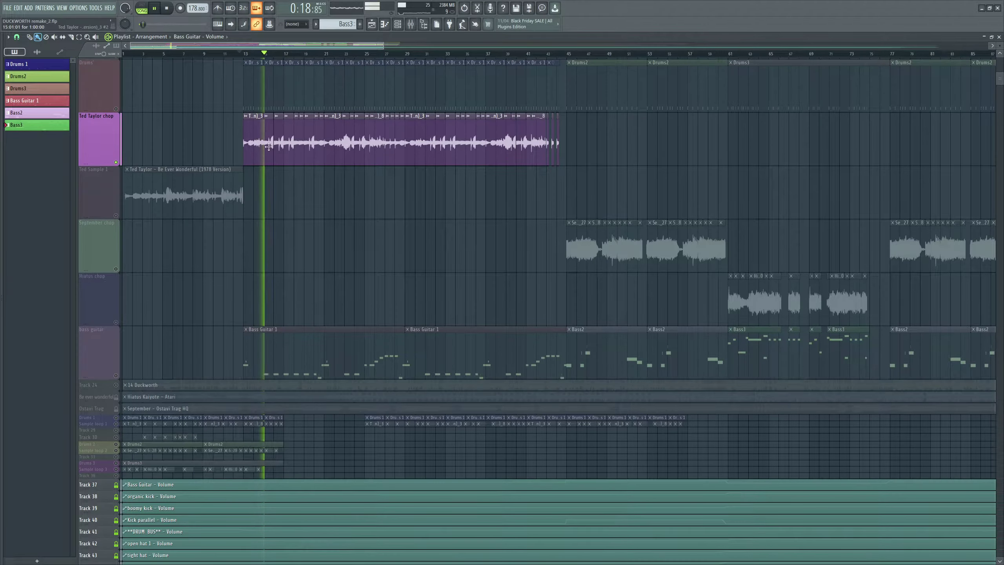
{"action": "scroll", "coordinate": [273, 139], "scroll_direction": "up", "scroll_amount": 2}
{"action": "scroll", "coordinate": [273, 139], "scroll_direction": "up", "scroll_amount": 5}
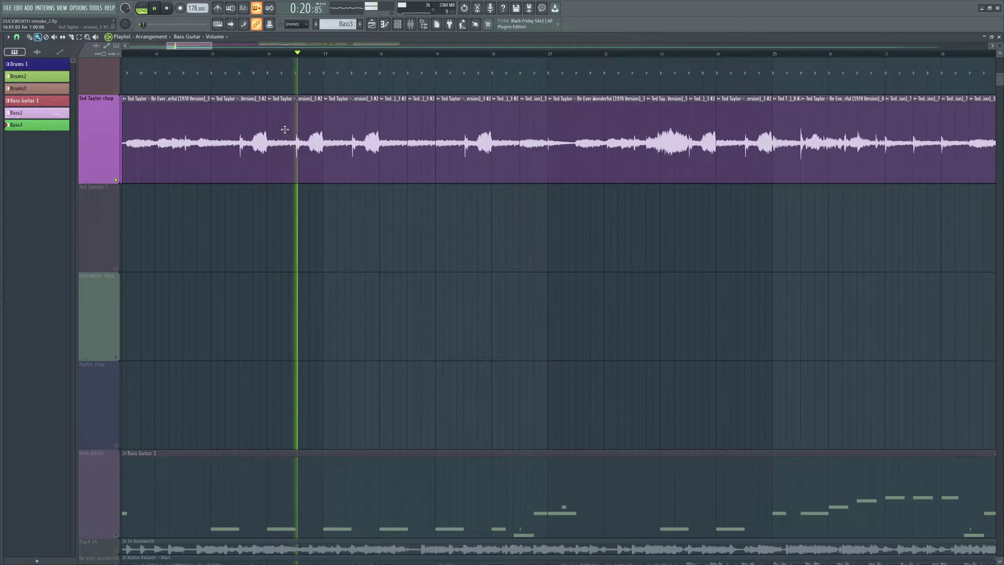
{"action": "scroll", "coordinate": [280, 142], "scroll_direction": "down", "scroll_amount": 2}
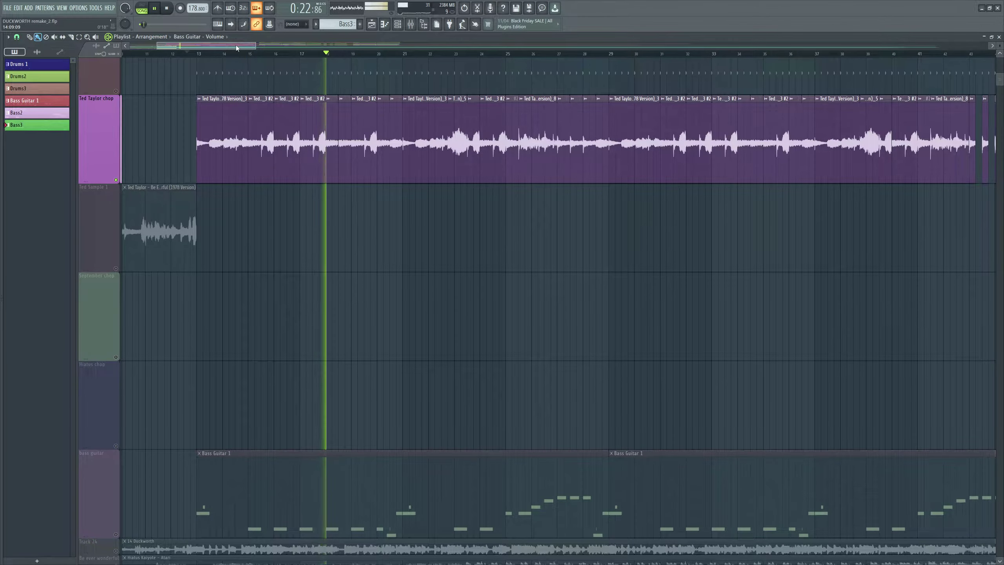
{"action": "left_click_drag", "start_coordinate": [235, 45], "coordinate": [239, 41]}
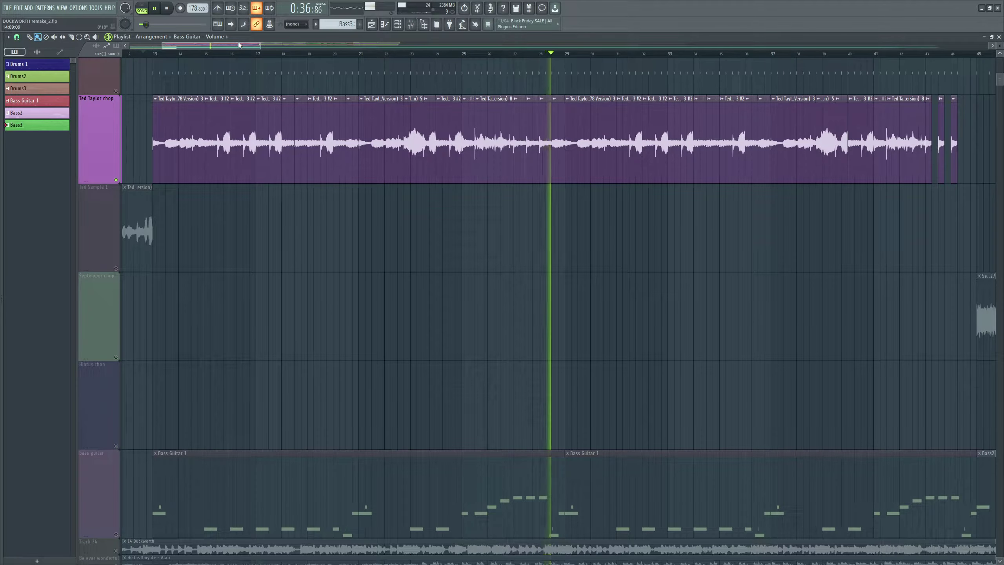
{"action": "key", "text": "space"}
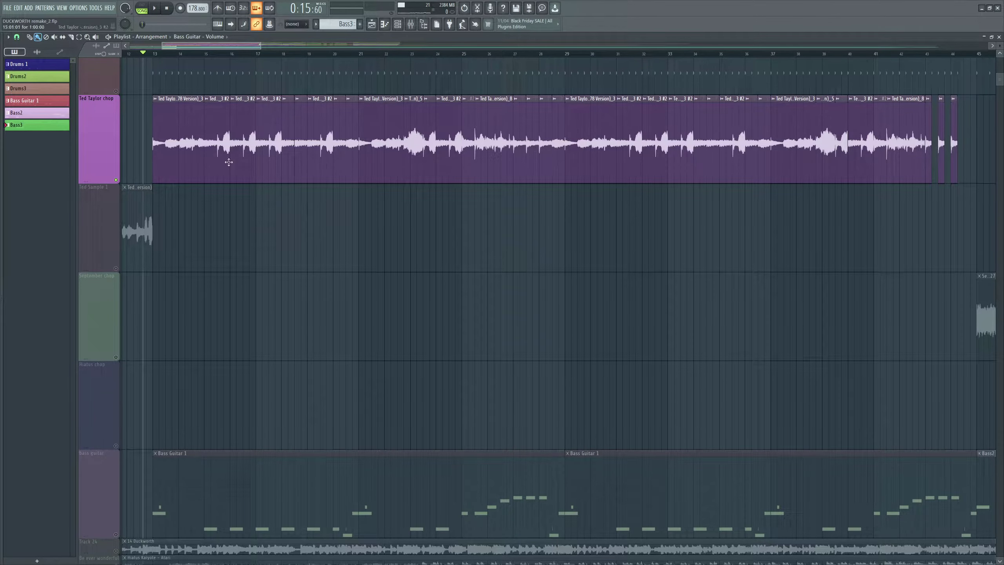
Unmute the Drums track alongside the Ted Taylor chop and play both together from just before bar 13
{"action": "scroll", "coordinate": [269, 155], "scroll_direction": "down", "scroll_amount": 3}
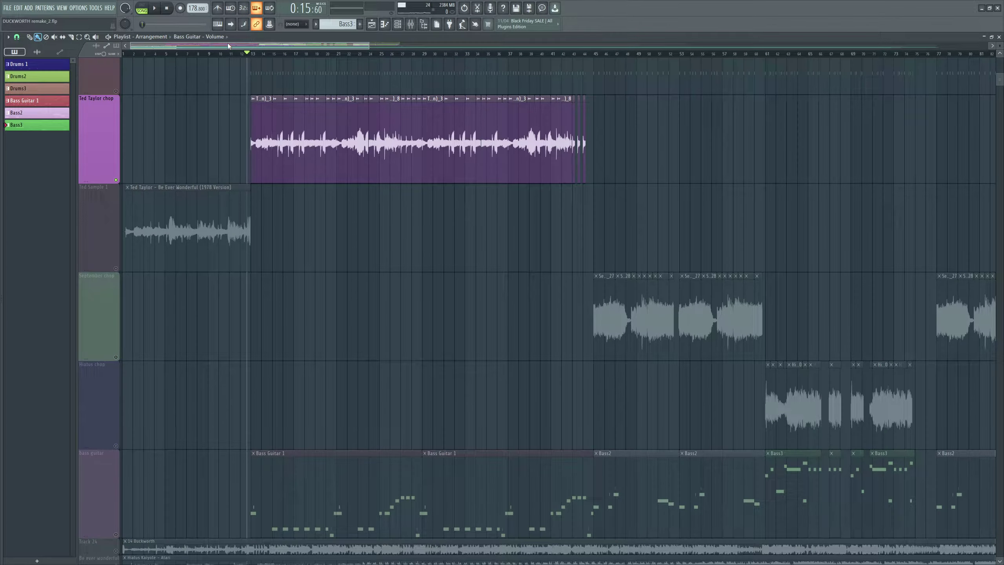
{"action": "scroll", "coordinate": [118, 103], "scroll_direction": "up", "scroll_amount": 2}
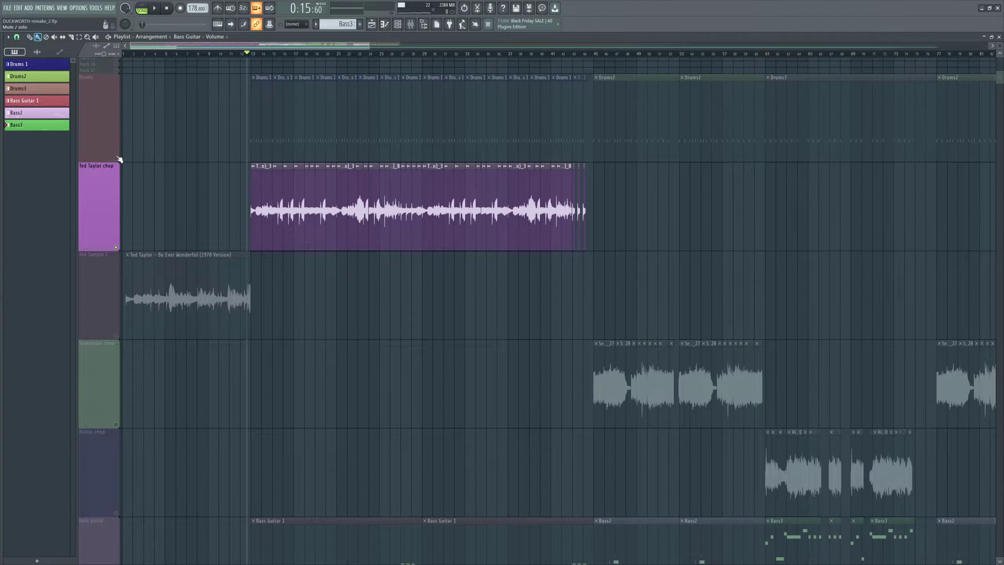
{"action": "left_click", "coordinate": [116, 158]}
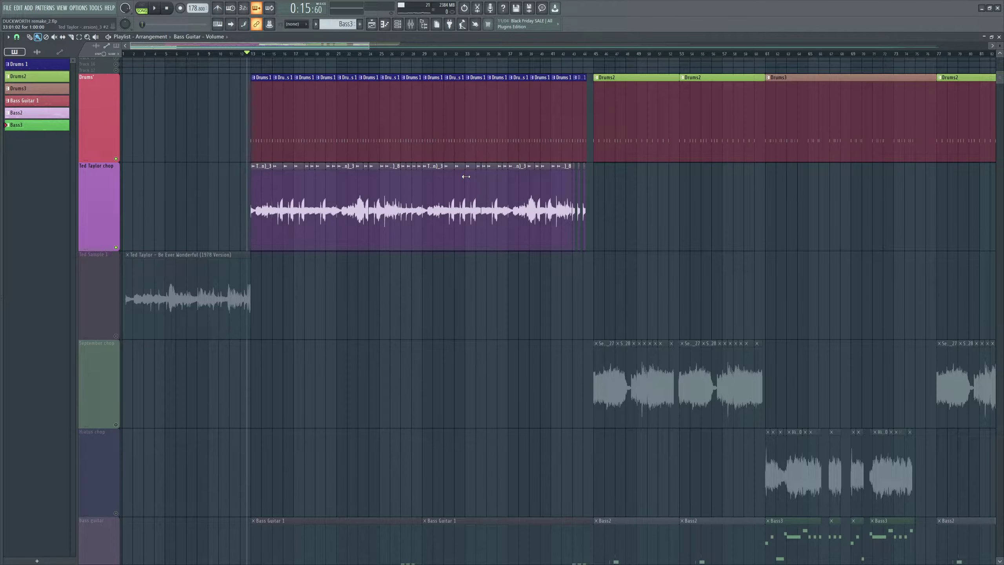
{"action": "scroll", "coordinate": [594, 96], "scroll_direction": "down", "scroll_amount": 1}
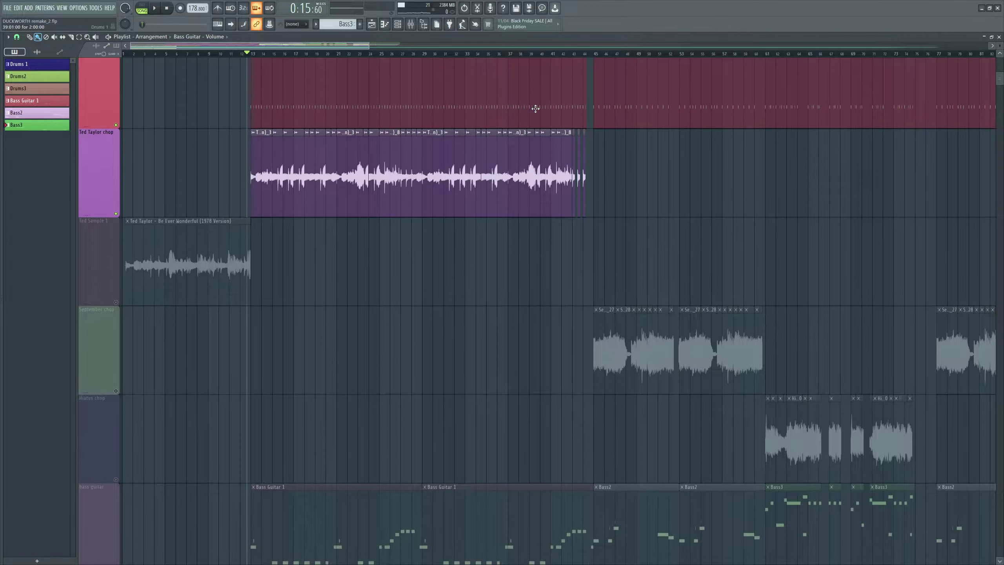
{"action": "scroll", "coordinate": [970, 112], "scroll_direction": "up", "scroll_amount": 1}
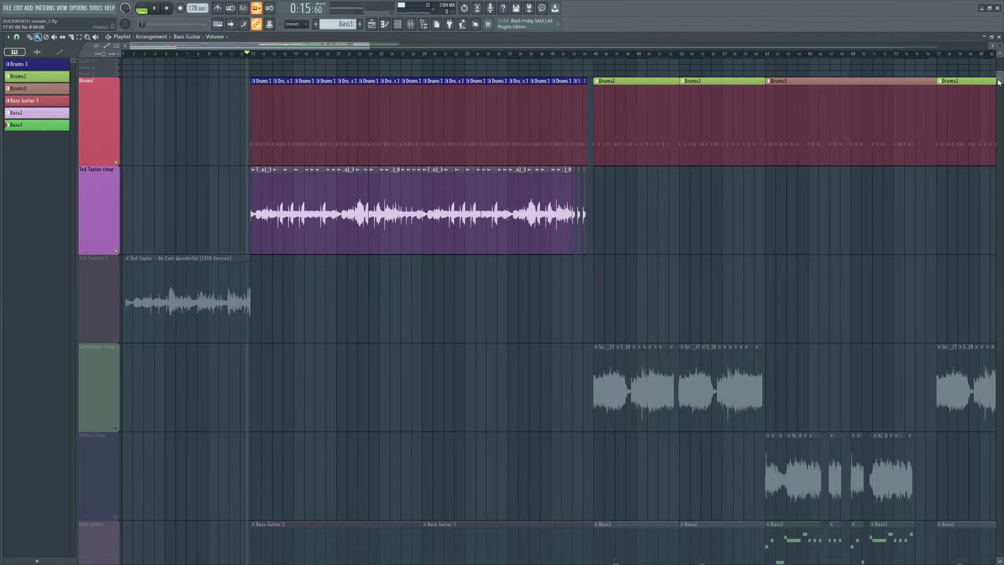
{"action": "scroll", "coordinate": [999, 82], "scroll_direction": "down", "scroll_amount": 1}
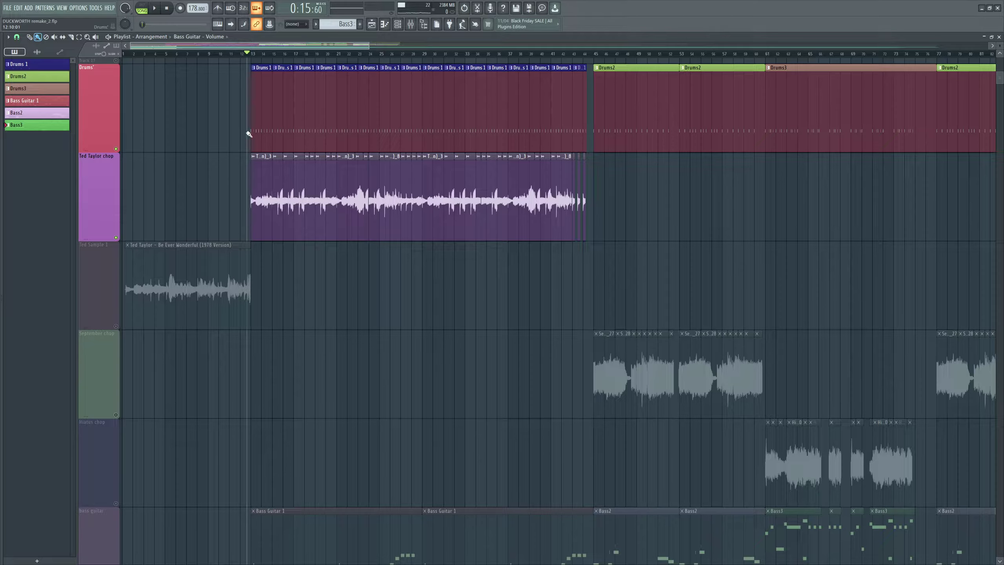
{"action": "key", "text": "space"}
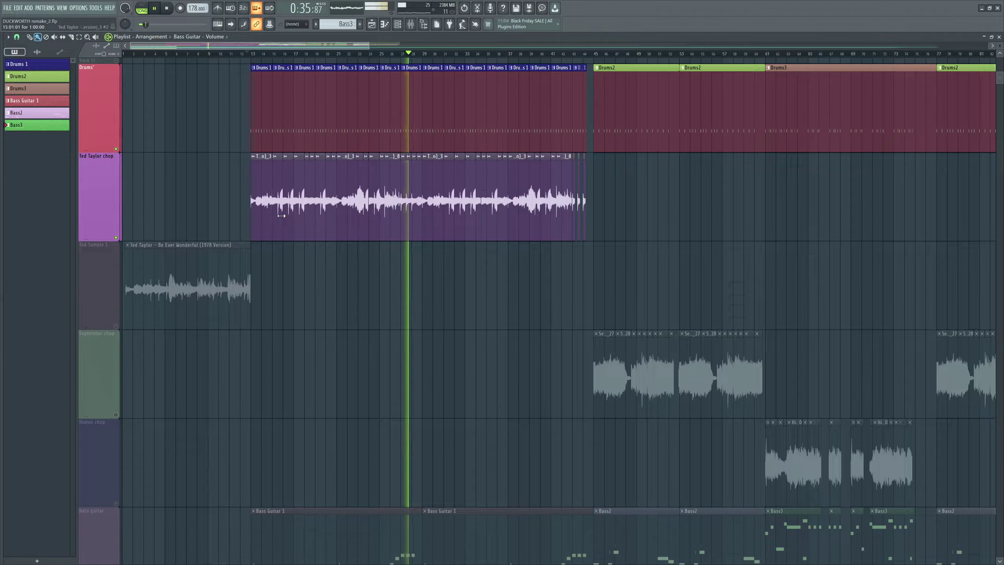
{"action": "key", "text": "space"}
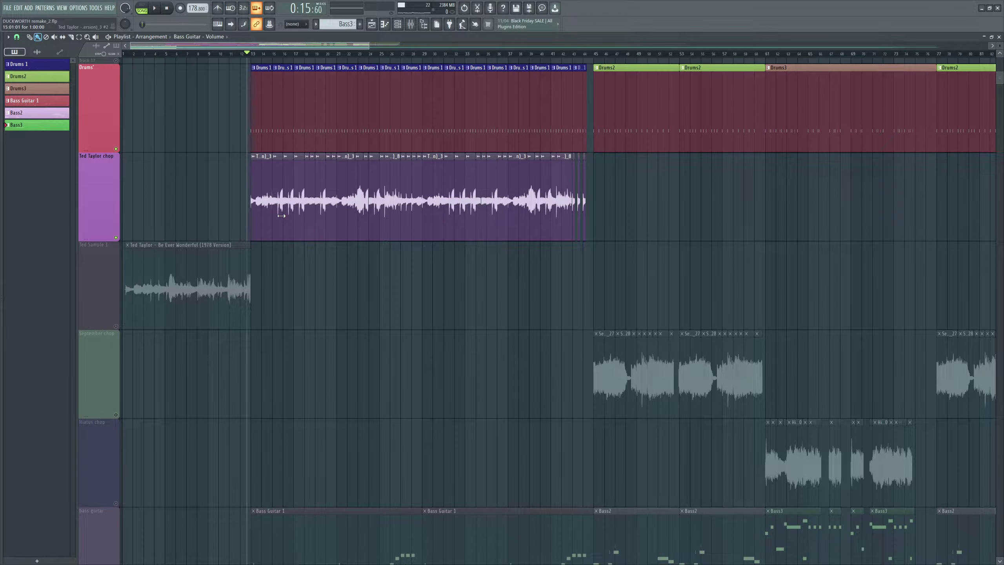
Solo the September chop track and place the playhead just before its first clip
{"action": "scroll", "coordinate": [302, 337], "scroll_direction": "down", "scroll_amount": 4}
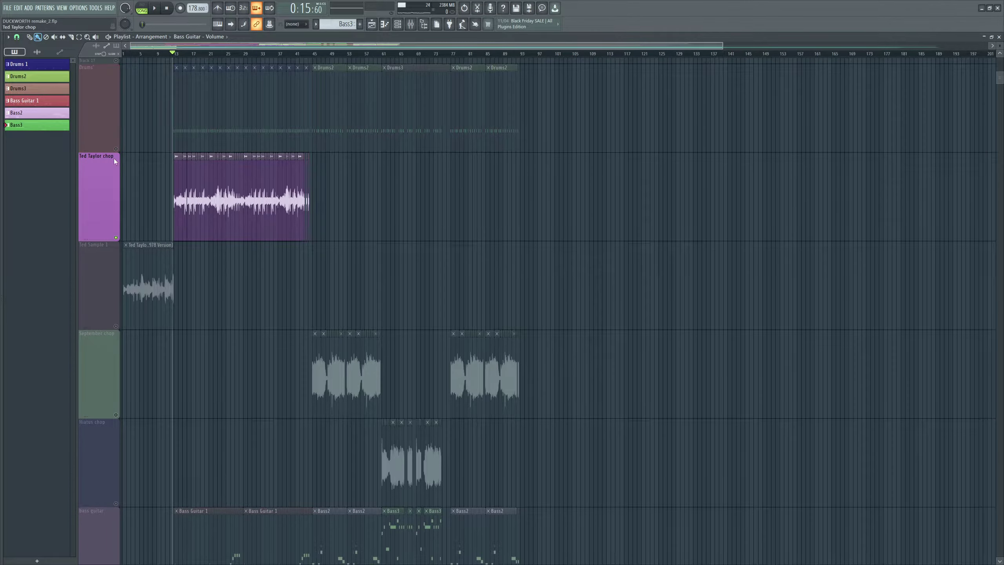
{"action": "scroll", "coordinate": [118, 235], "scroll_direction": "up", "scroll_amount": 3}
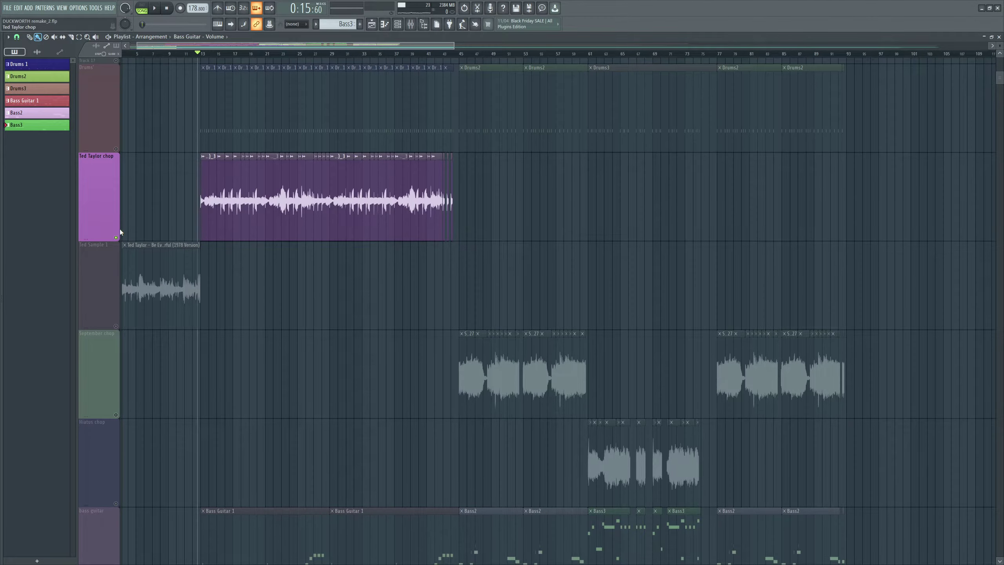
{"action": "left_click", "coordinate": [115, 411]}
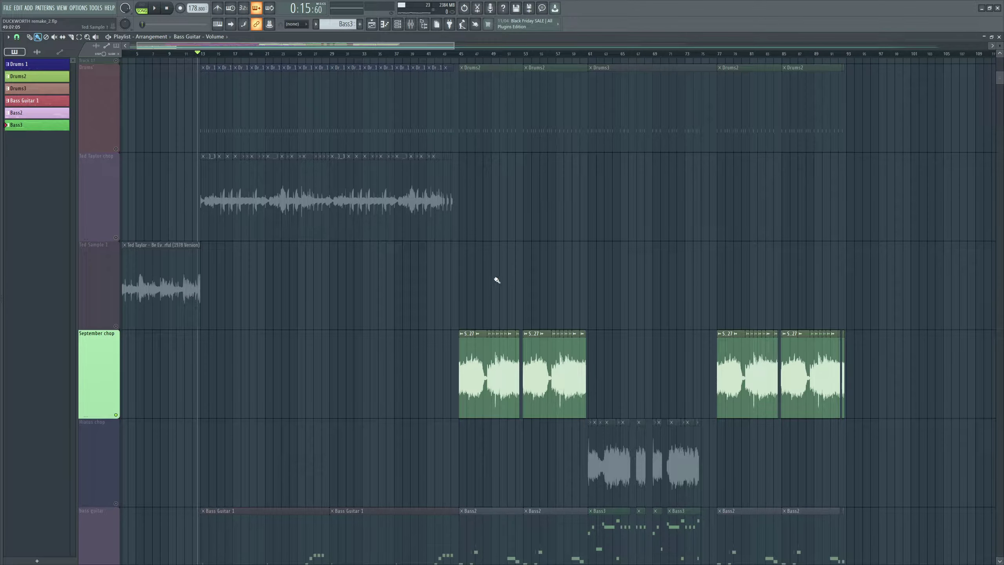
{"action": "left_click", "coordinate": [460, 54]}
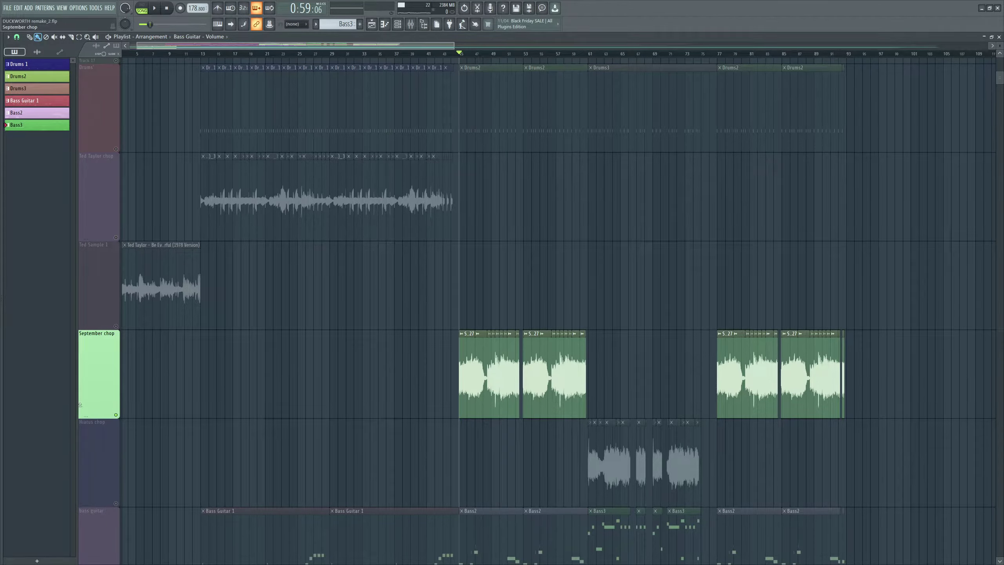
{"action": "left_click_drag", "start_coordinate": [459, 53], "coordinate": [454, 52]}
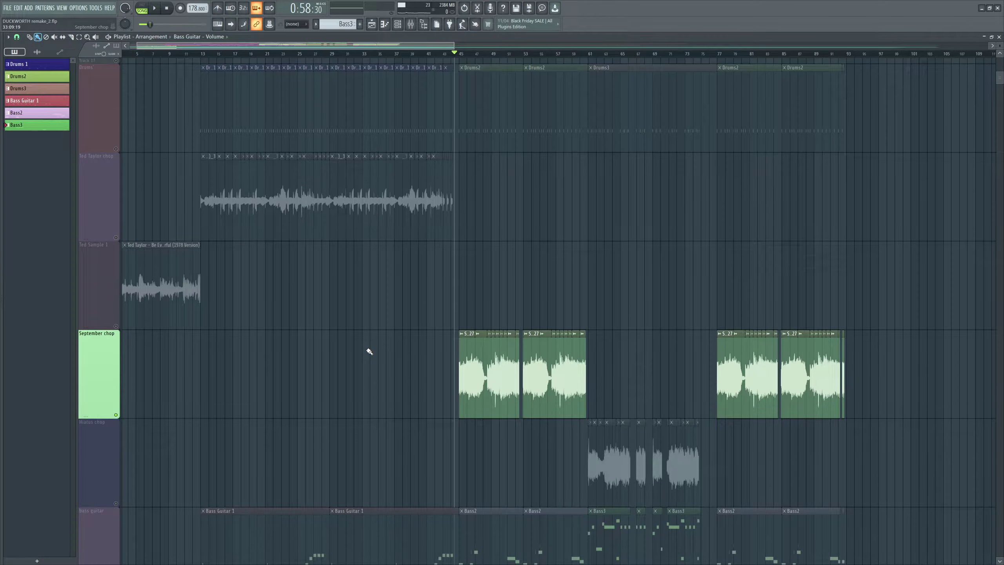
Set the playhead to bar 45 and play the first two September chop sections on their own
{"action": "scroll", "coordinate": [451, 296], "scroll_direction": "up", "scroll_amount": 3}
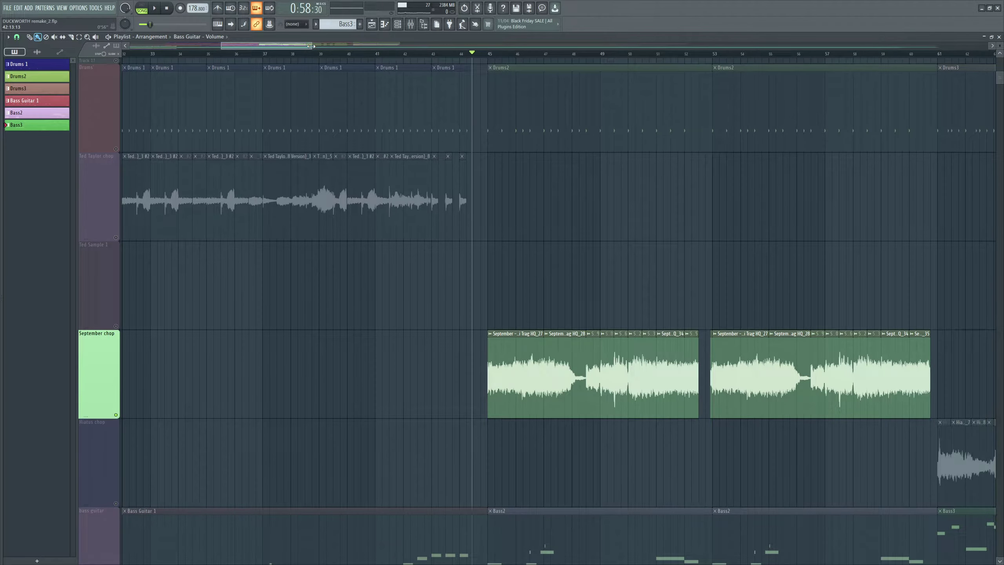
{"action": "left_click_drag", "start_coordinate": [311, 46], "coordinate": [330, 41]}
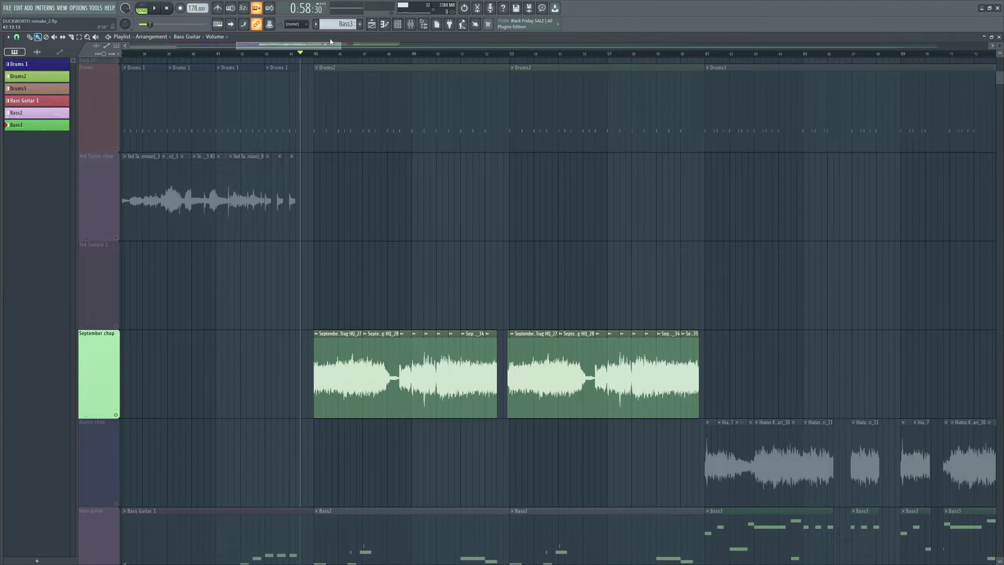
{"action": "left_click", "coordinate": [314, 53]}
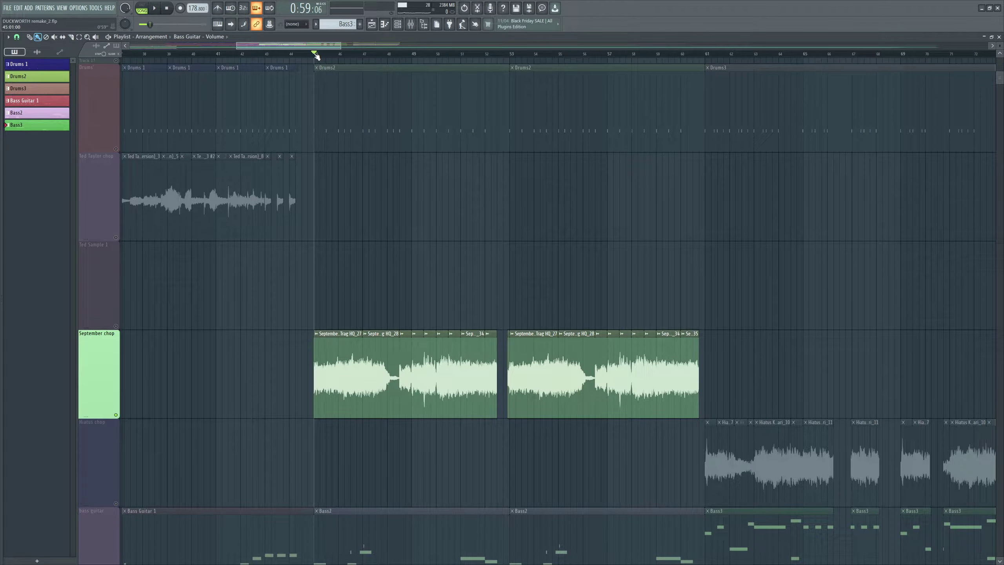
{"action": "left_click", "coordinate": [316, 54]}
{"action": "scroll", "coordinate": [298, 215], "scroll_direction": "up", "scroll_amount": 3}
{"action": "scroll", "coordinate": [238, 372], "scroll_direction": "down", "scroll_amount": 4}
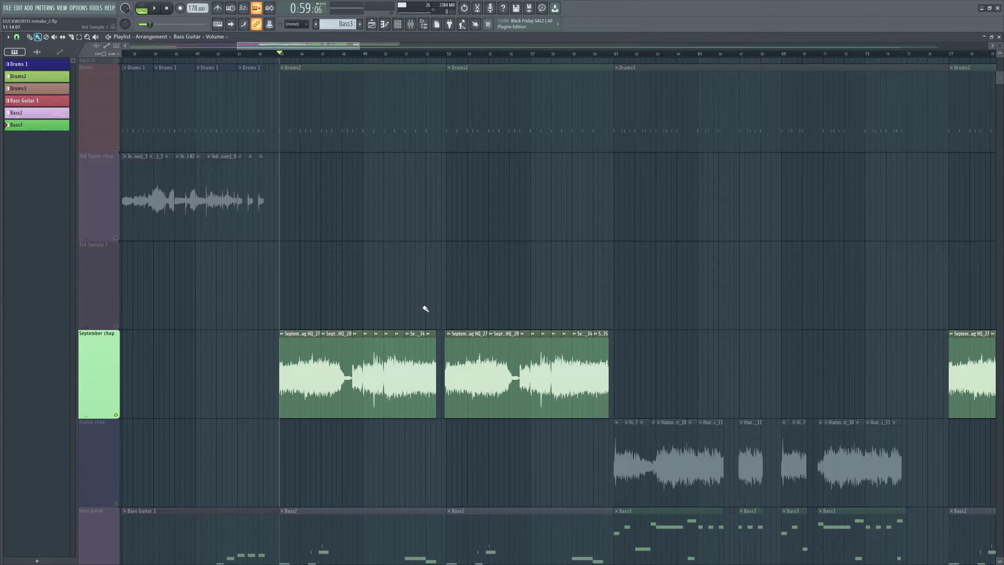
{"action": "scroll", "coordinate": [356, 348], "scroll_direction": "up", "scroll_amount": 2}
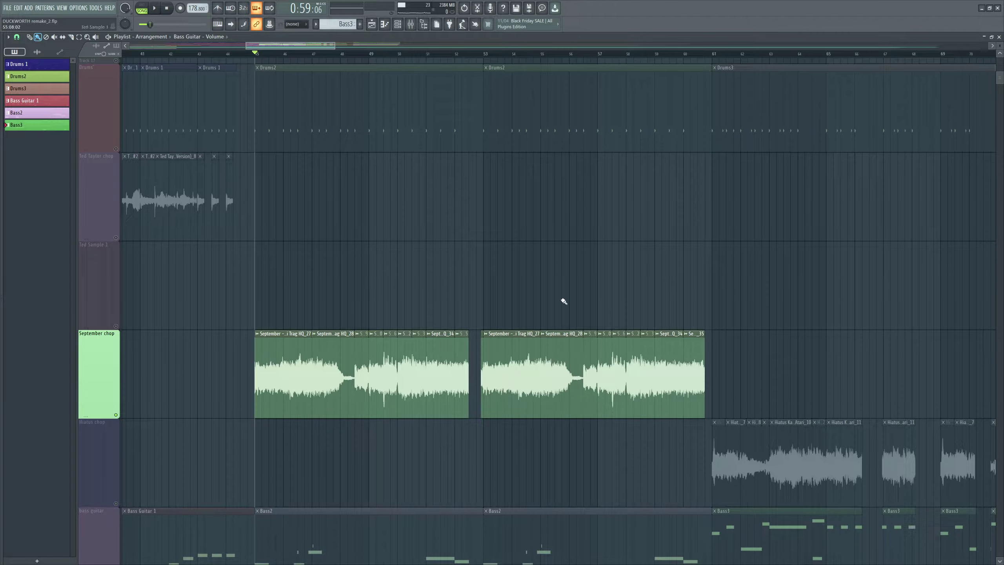
{"action": "key", "text": "space"}
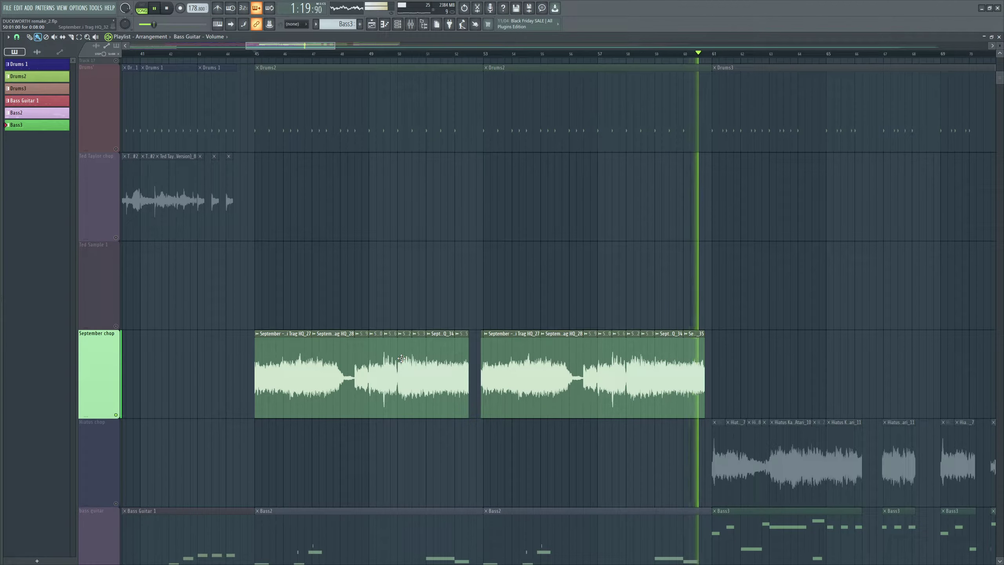
{"action": "key", "text": "space"}
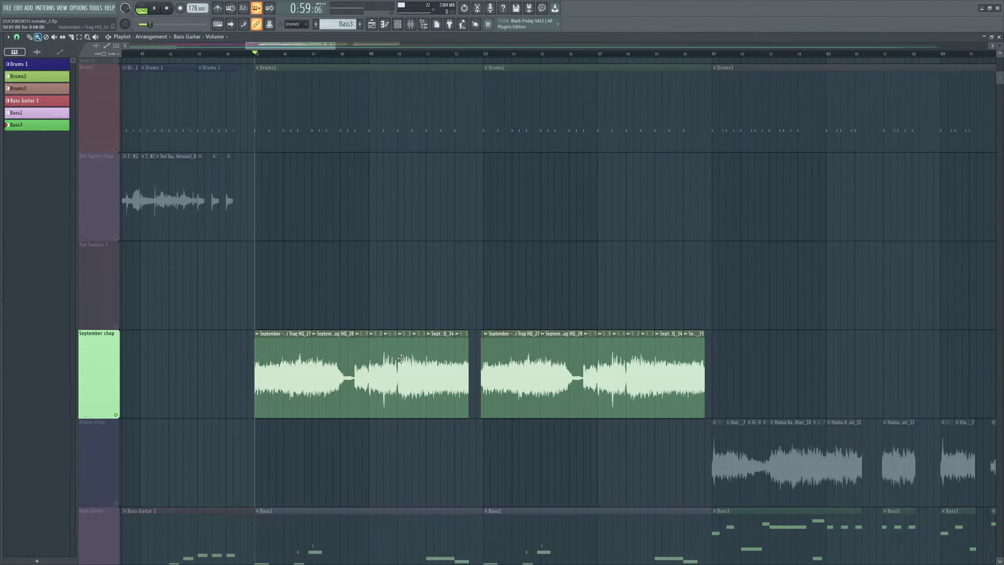
Look over the playlist around the September chop, from the drums down to the Hiatus chop, bass guitar and volume automation tracks
{"action": "scroll", "coordinate": [164, 381], "scroll_direction": "down", "scroll_amount": 4}
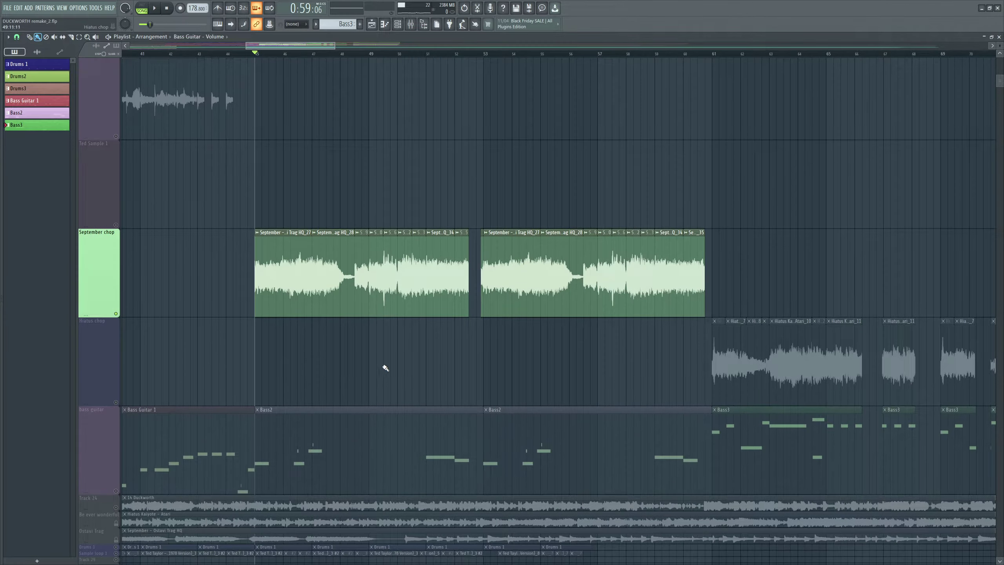
{"action": "scroll", "coordinate": [325, 385], "scroll_direction": "down", "scroll_amount": 2}
{"action": "scroll", "coordinate": [324, 385], "scroll_direction": "down", "scroll_amount": 1}
{"action": "scroll", "coordinate": [449, 285], "scroll_direction": "up", "scroll_amount": 2}
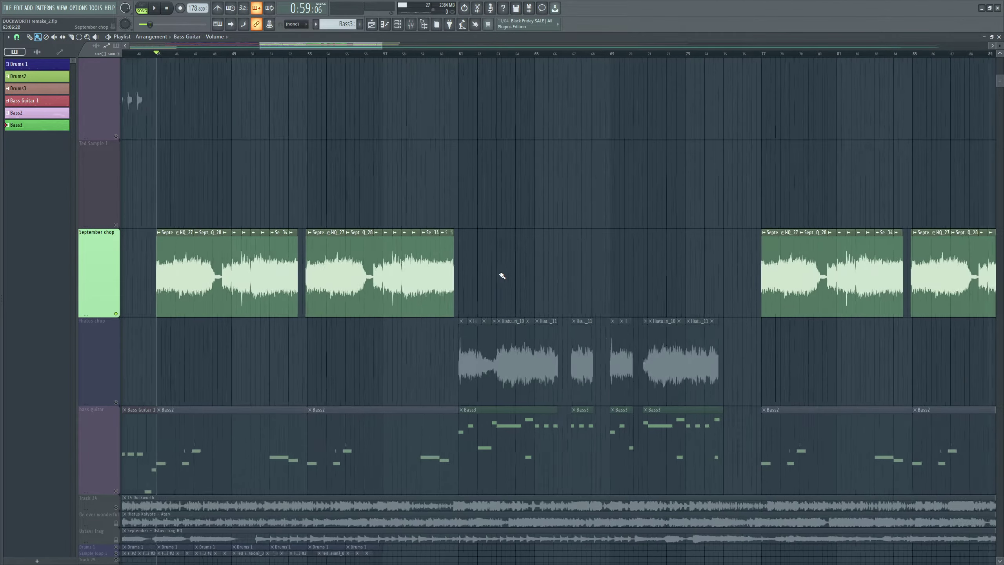
{"action": "scroll", "coordinate": [338, 368], "scroll_direction": "down", "scroll_amount": 2}
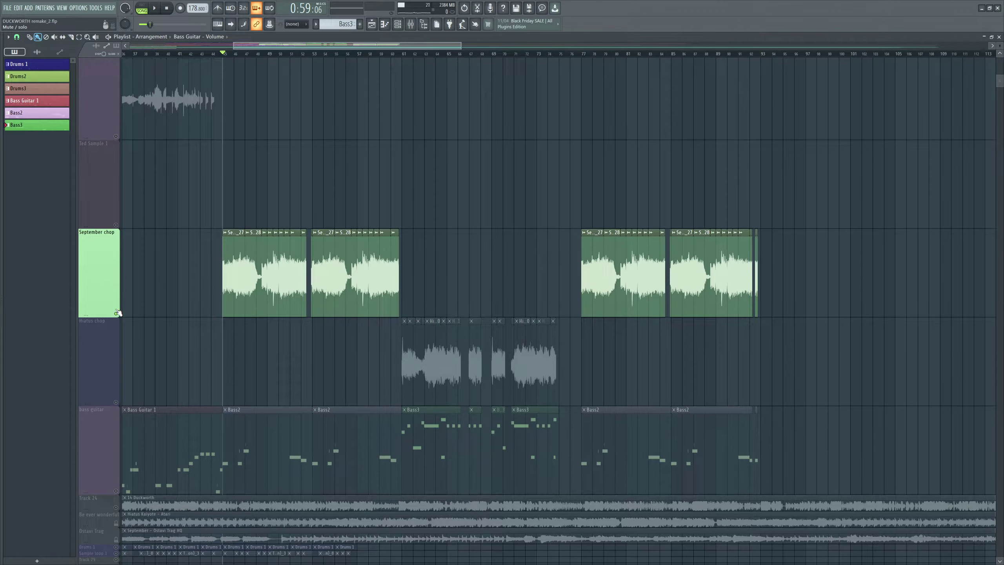
{"action": "scroll", "coordinate": [296, 294], "scroll_direction": "up", "scroll_amount": 3}
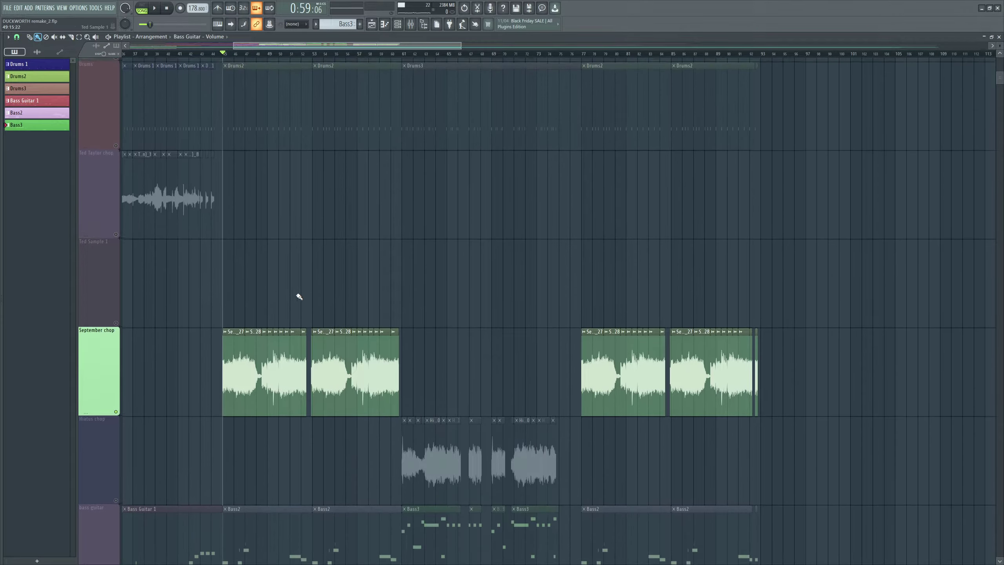
{"action": "scroll", "coordinate": [283, 352], "scroll_direction": "up", "scroll_amount": 3}
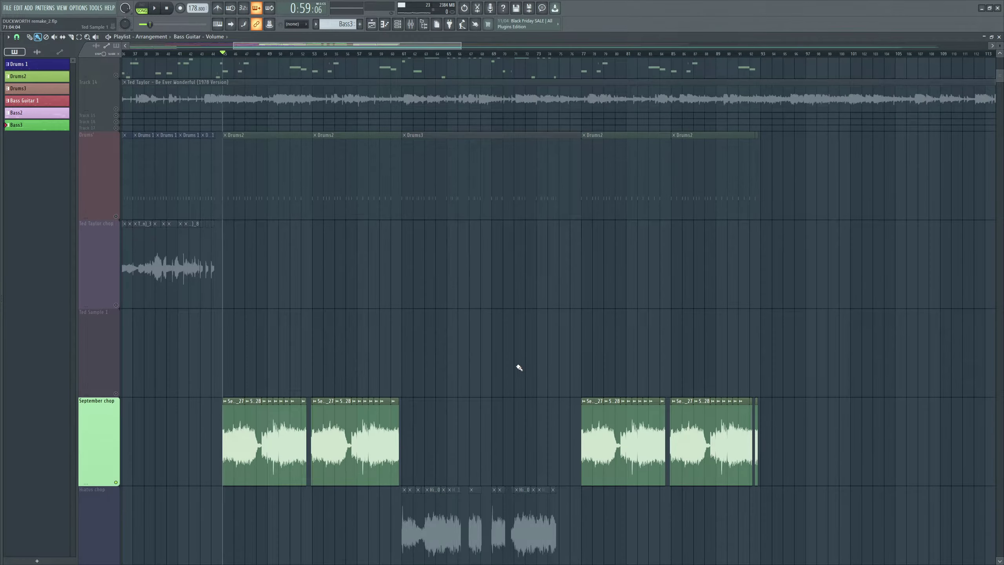
{"action": "scroll", "coordinate": [520, 367], "scroll_direction": "down", "scroll_amount": 3}
{"action": "scroll", "coordinate": [494, 356], "scroll_direction": "down", "scroll_amount": 2}
{"action": "scroll", "coordinate": [584, 223], "scroll_direction": "down", "scroll_amount": 2}
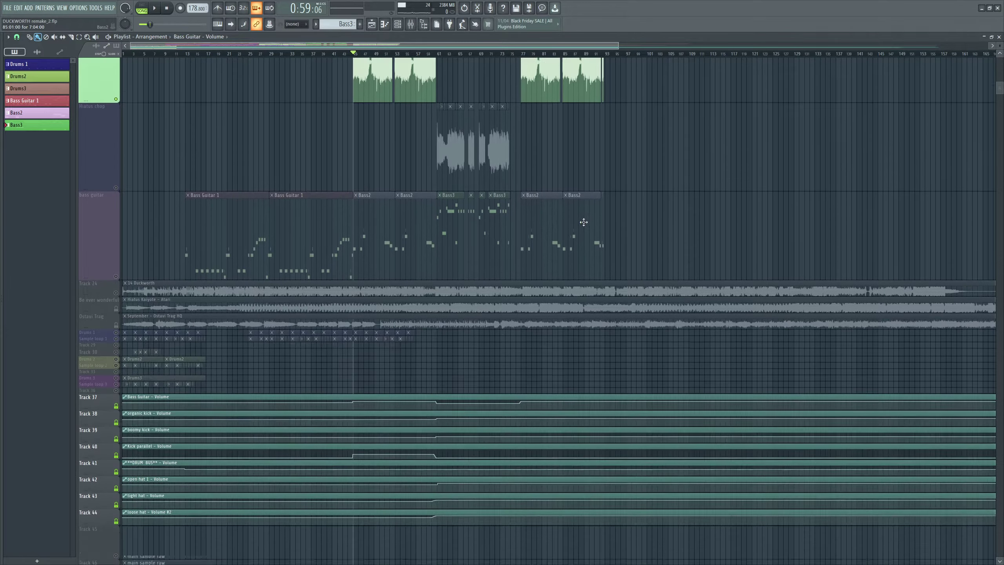
{"action": "scroll", "coordinate": [584, 222], "scroll_direction": "down", "scroll_amount": 2}
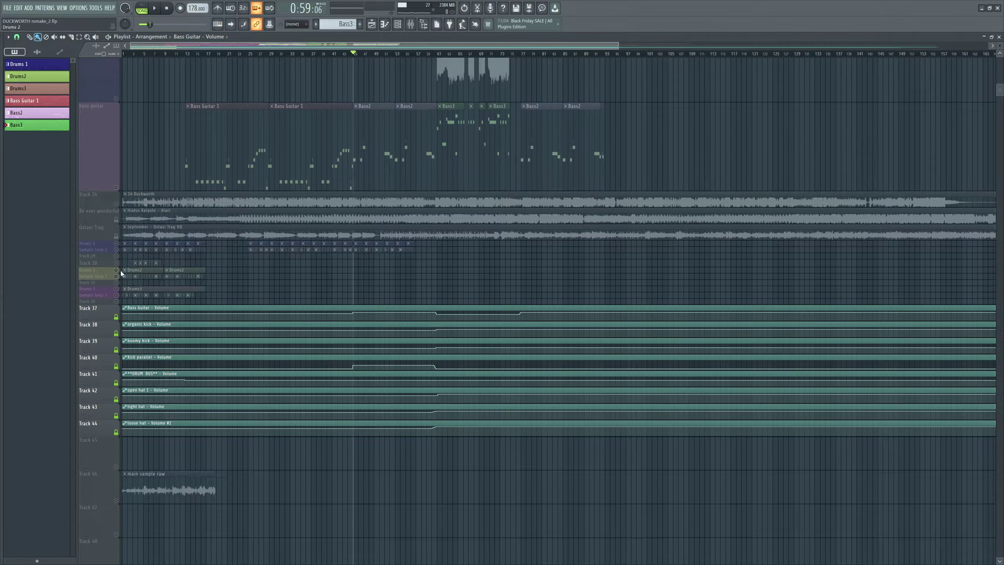
{"action": "scroll", "coordinate": [94, 248], "scroll_direction": "up", "scroll_amount": 3}
{"action": "scroll", "coordinate": [505, 313], "scroll_direction": "up", "scroll_amount": 4}
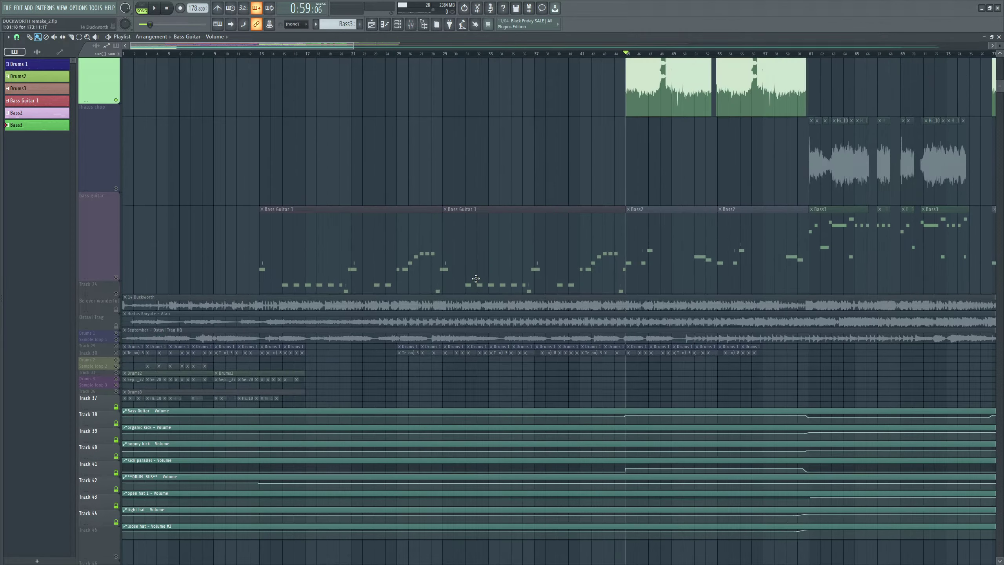
{"action": "scroll", "coordinate": [505, 313], "scroll_direction": "up", "scroll_amount": 4}
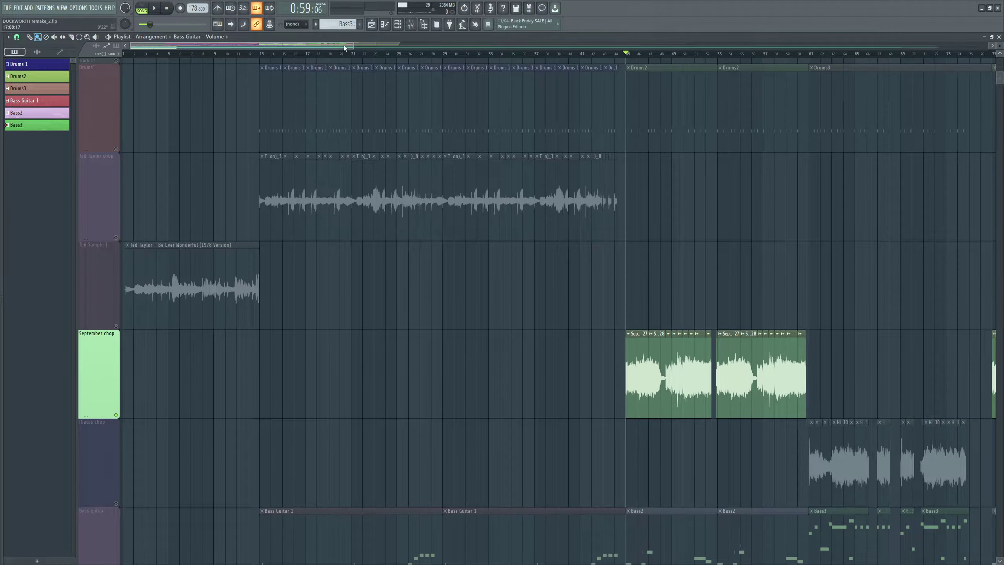
{"action": "scroll", "coordinate": [343, 45], "scroll_direction": "down", "scroll_amount": 4}
{"action": "scroll", "coordinate": [340, 283], "scroll_direction": "down", "scroll_amount": 2}
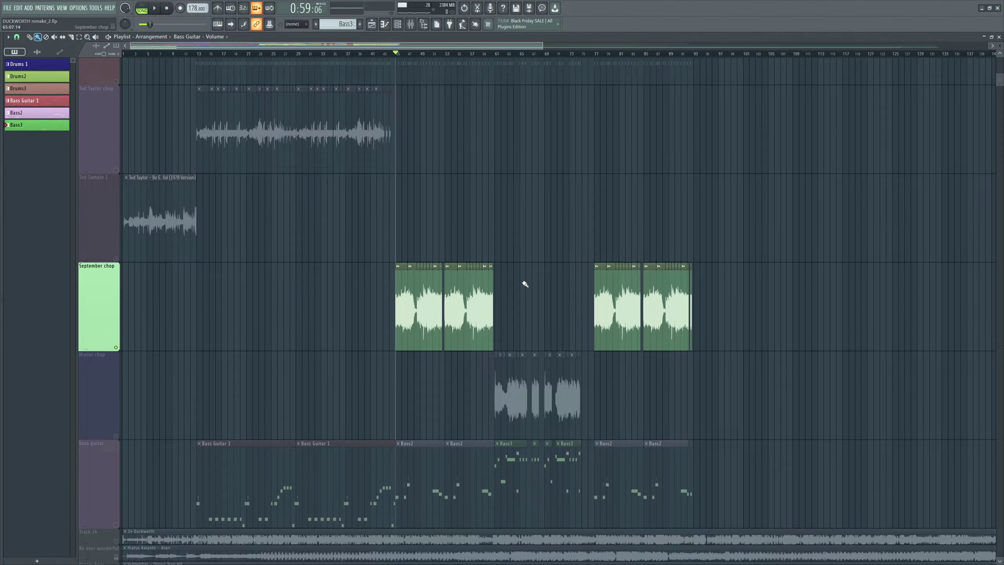
{"action": "scroll", "coordinate": [525, 284], "scroll_direction": "down", "scroll_amount": 3}
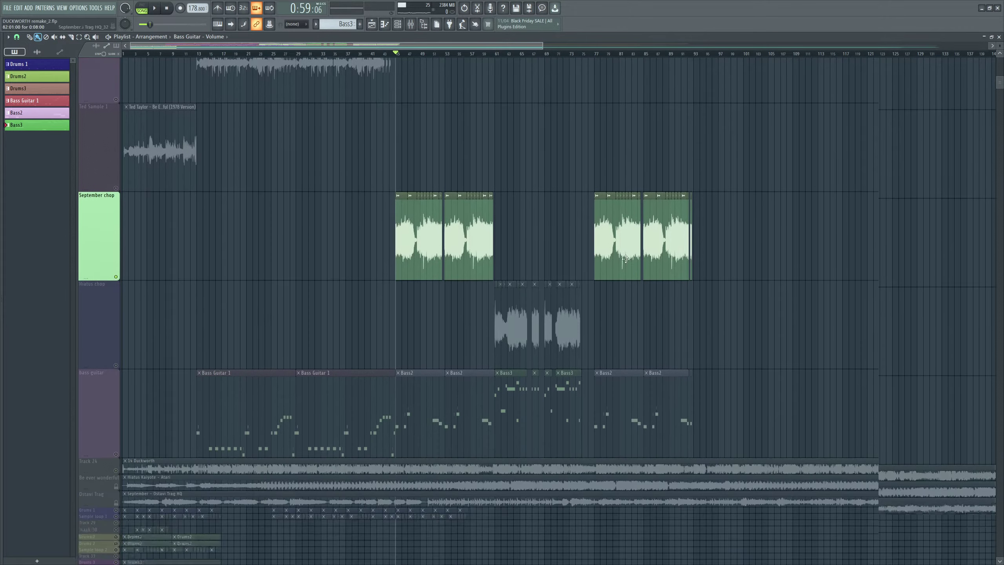
{"action": "scroll", "coordinate": [625, 259], "scroll_direction": "up", "scroll_amount": 2}
{"action": "scroll", "coordinate": [515, 299], "scroll_direction": "up", "scroll_amount": 1}
{"action": "scroll", "coordinate": [659, 273], "scroll_direction": "down", "scroll_amount": 2}
{"action": "scroll", "coordinate": [668, 253], "scroll_direction": "down", "scroll_amount": 1}
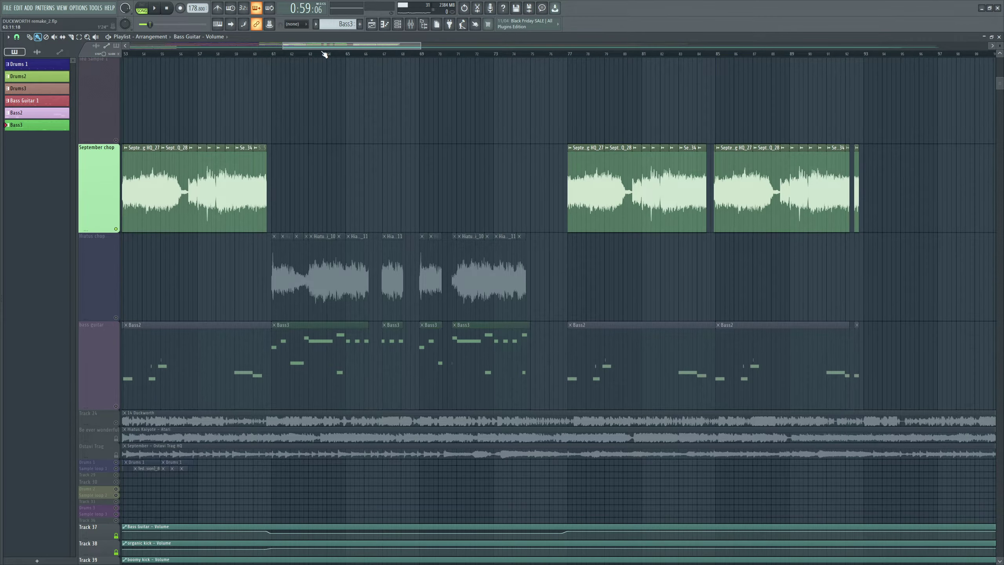
Unmute the Hiatus chop track and mute the September chop track
{"action": "scroll", "coordinate": [242, 97], "scroll_direction": "left", "scroll_amount": 4}
{"action": "left_click", "coordinate": [116, 318]}
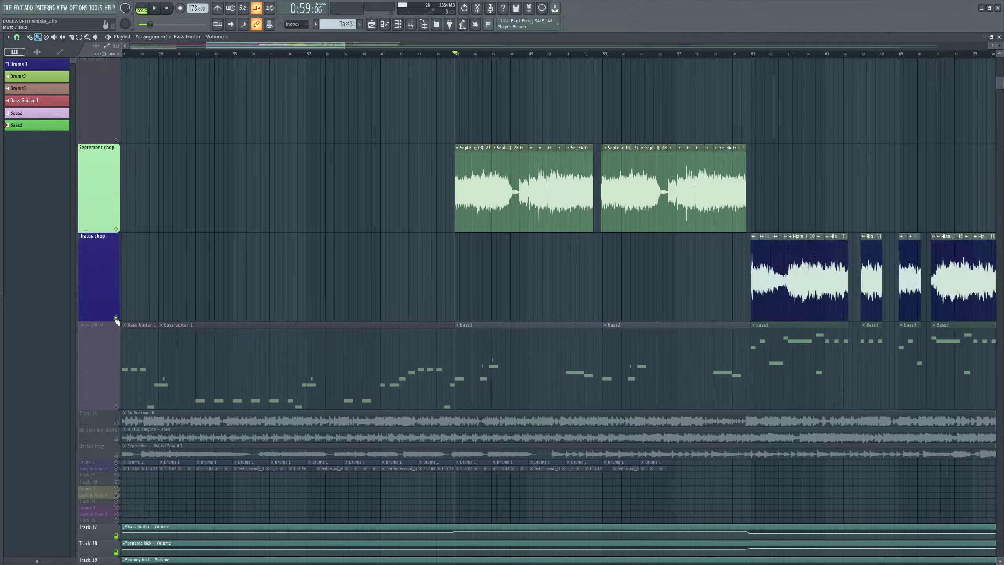
{"action": "left_click", "coordinate": [116, 229]}
Set the playhead to bar 61 and play the Hiatus chop clips on their own
{"action": "left_click_drag", "start_coordinate": [337, 47], "coordinate": [379, 44]}
{"action": "scroll", "coordinate": [383, 151], "scroll_direction": "right", "scroll_amount": 6}
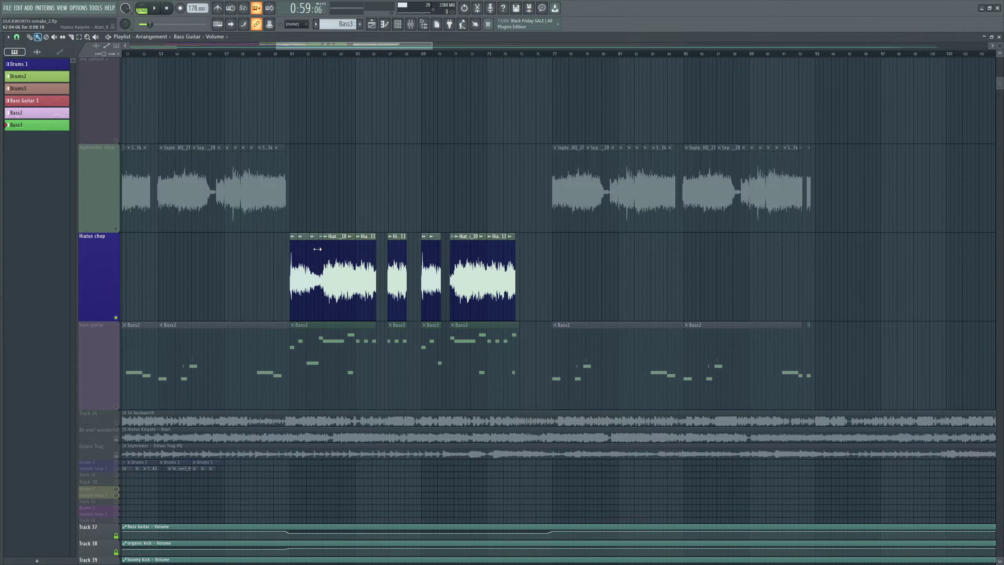
{"action": "scroll", "coordinate": [317, 249], "scroll_direction": "up", "scroll_amount": 5}
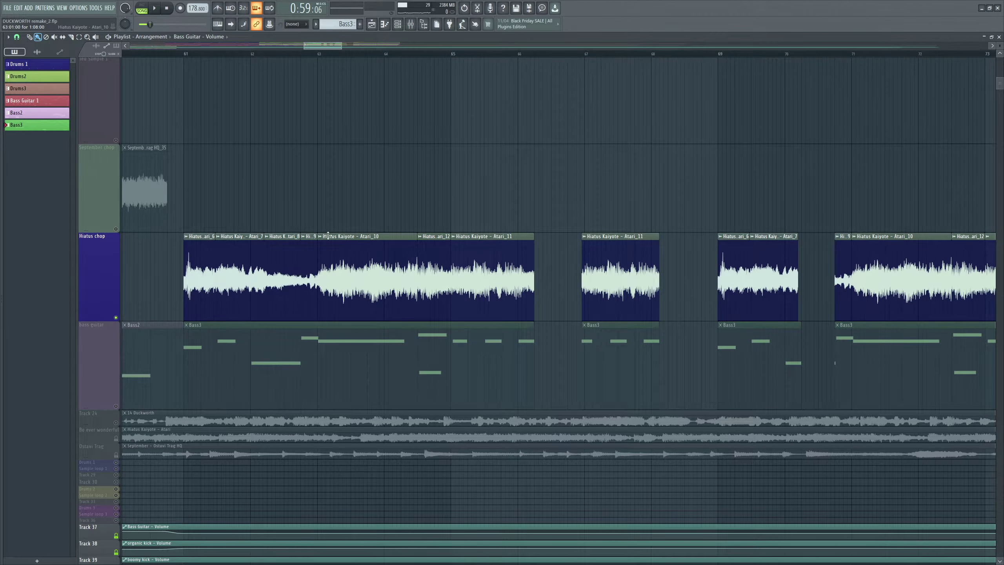
{"action": "scroll", "coordinate": [329, 235], "scroll_direction": "down", "scroll_amount": 5}
{"action": "left_click", "coordinate": [347, 53]}
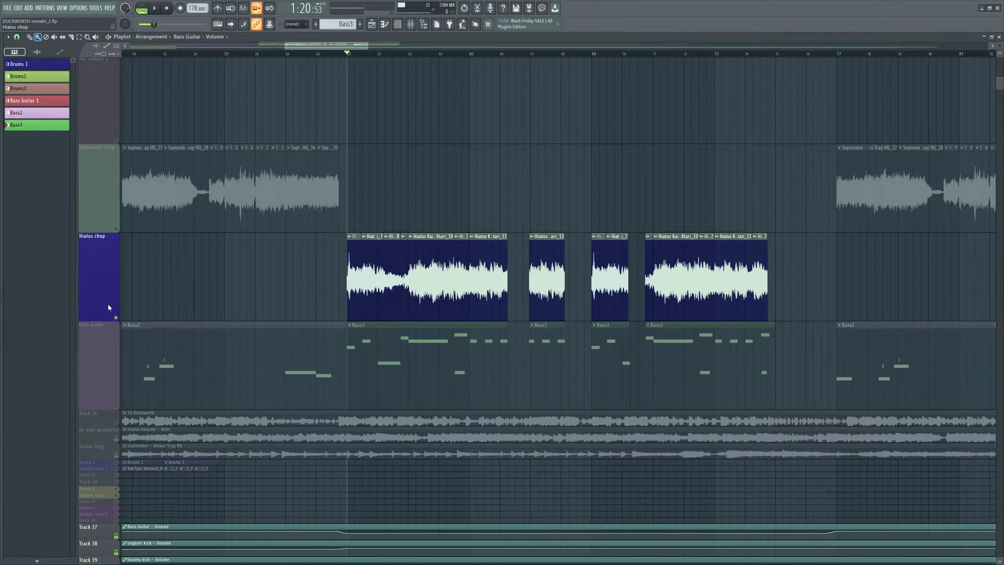
{"action": "key", "text": "space"}
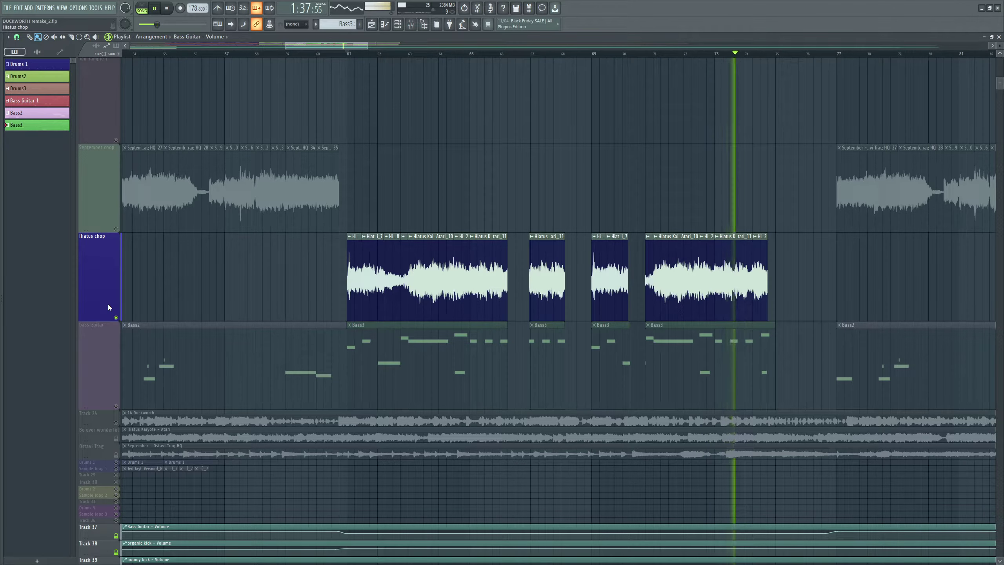
{"action": "key", "text": "space"}
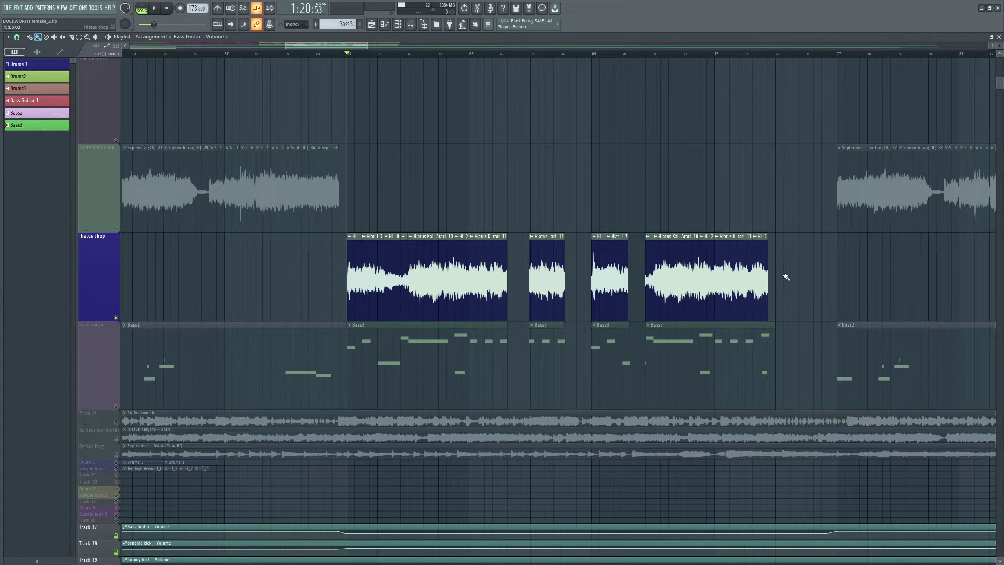
Examine how the Hiatus chop sits between the two September chop sections within the full arrangement
{"action": "scroll", "coordinate": [444, 259], "scroll_direction": "down", "scroll_amount": 3}
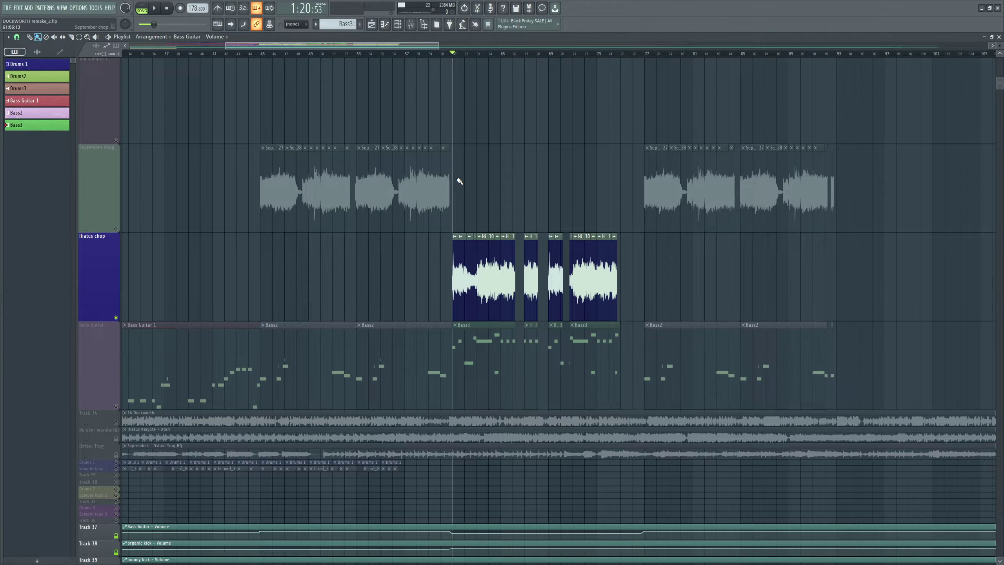
{"action": "scroll", "coordinate": [468, 233], "scroll_direction": "up", "scroll_amount": 1}
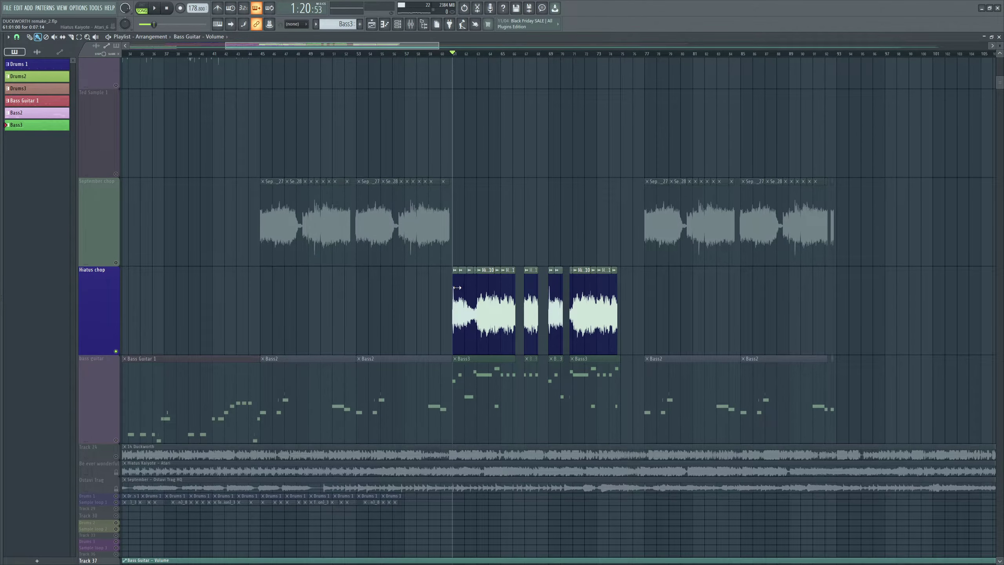
{"action": "scroll", "coordinate": [574, 315], "scroll_direction": "up", "scroll_amount": 3}
{"action": "scroll", "coordinate": [393, 312], "scroll_direction": "up", "scroll_amount": 3}
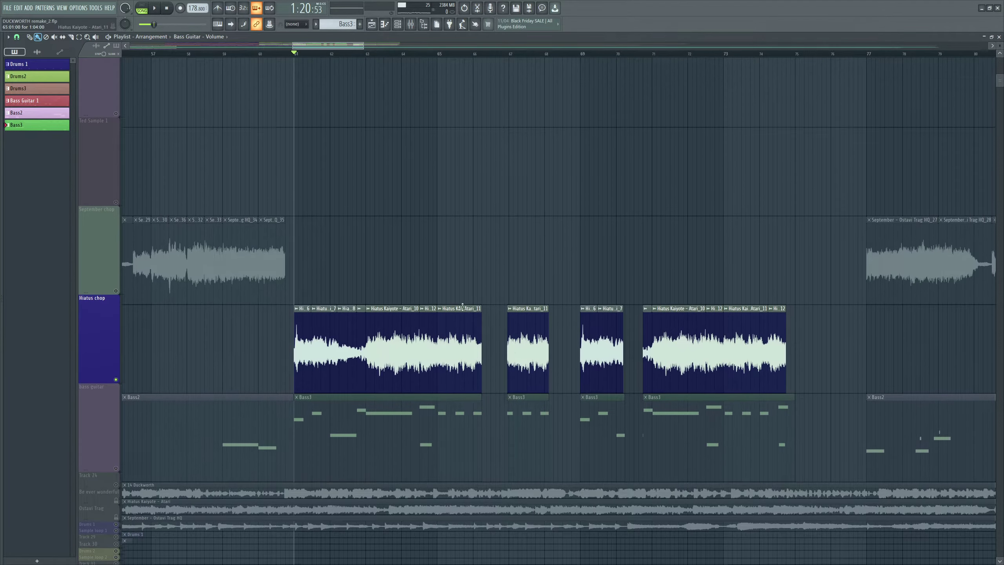
{"action": "scroll", "coordinate": [655, 338], "scroll_direction": "down", "scroll_amount": 2}
{"action": "scroll", "coordinate": [421, 309], "scroll_direction": "up", "scroll_amount": 4}
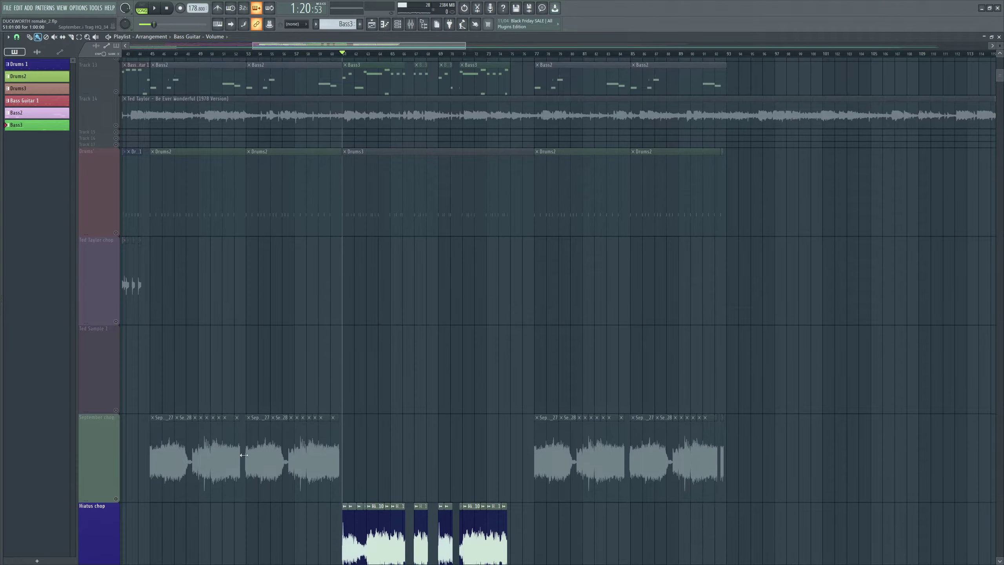
{"action": "scroll", "coordinate": [354, 426], "scroll_direction": "down", "scroll_amount": 2}
{"action": "scroll", "coordinate": [630, 263], "scroll_direction": "down", "scroll_amount": 3}
{"action": "scroll", "coordinate": [573, 242], "scroll_direction": "down", "scroll_amount": 3}
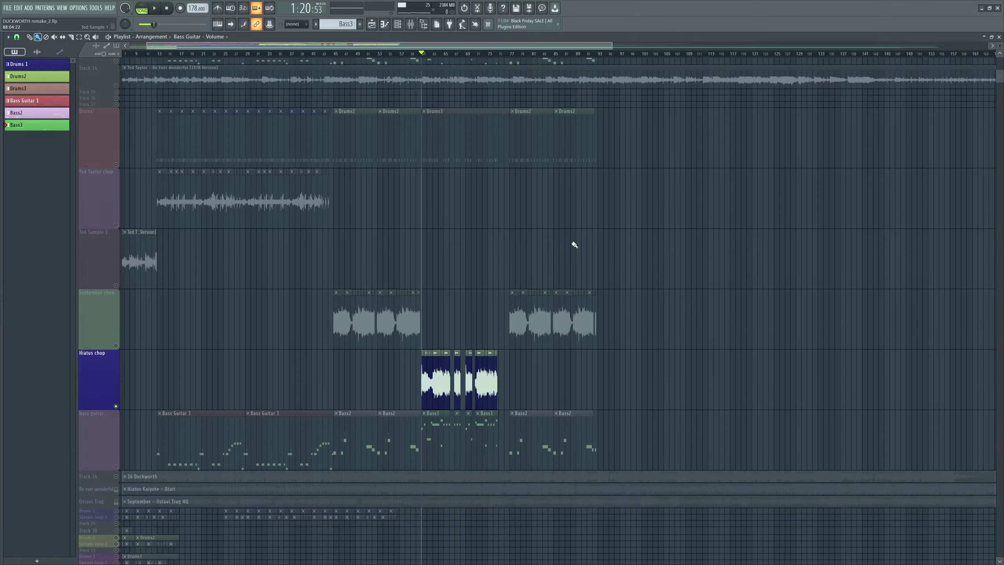
{"action": "scroll", "coordinate": [399, 246], "scroll_direction": "down", "scroll_amount": 1}
{"action": "scroll", "coordinate": [381, 265], "scroll_direction": "up", "scroll_amount": 3}
{"action": "scroll", "coordinate": [388, 264], "scroll_direction": "up", "scroll_amount": 3}
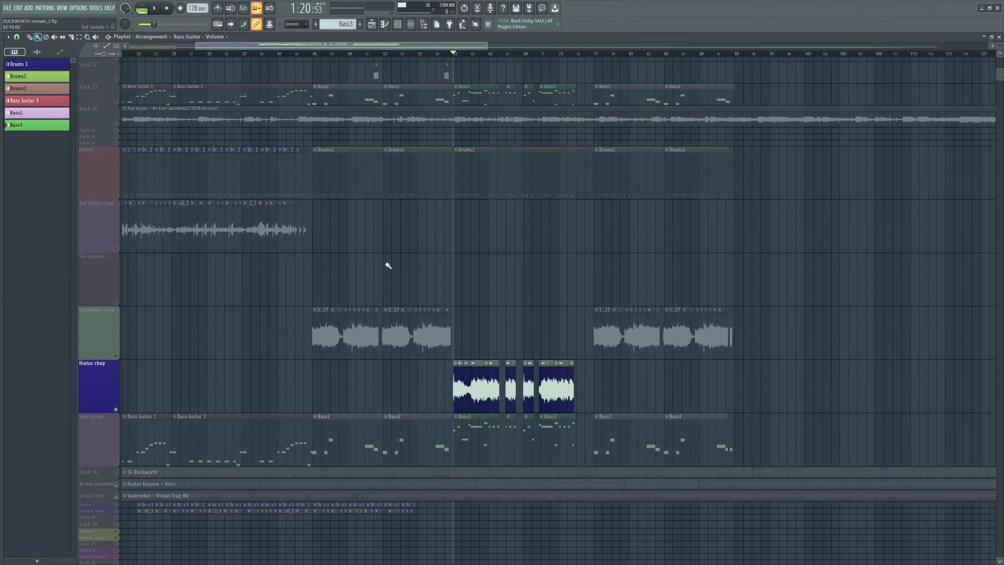
{"action": "scroll", "coordinate": [406, 257], "scroll_direction": "down", "scroll_amount": 3}
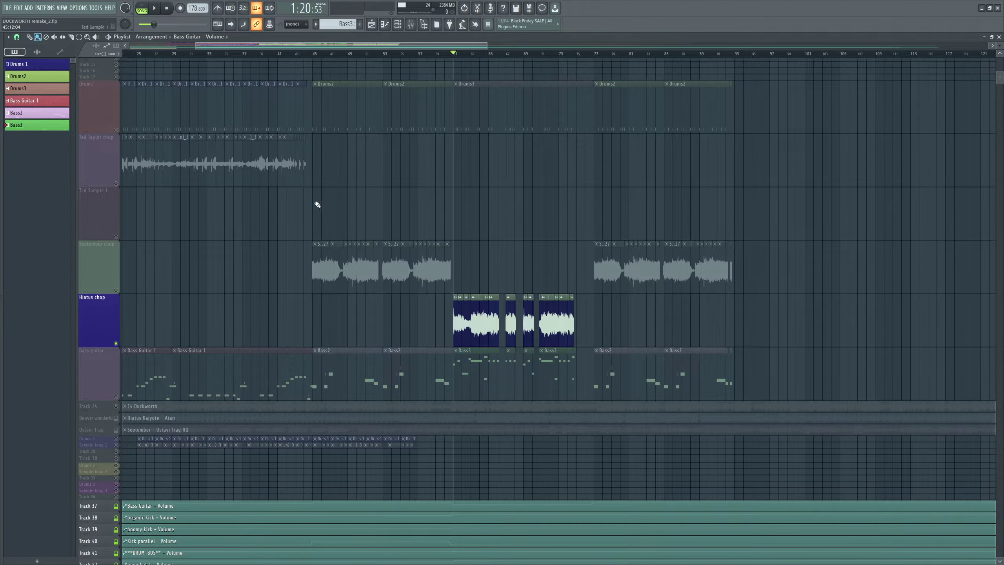
Open the Channel rack and set its channel filter to All
{"action": "left_click", "coordinate": [398, 25]}
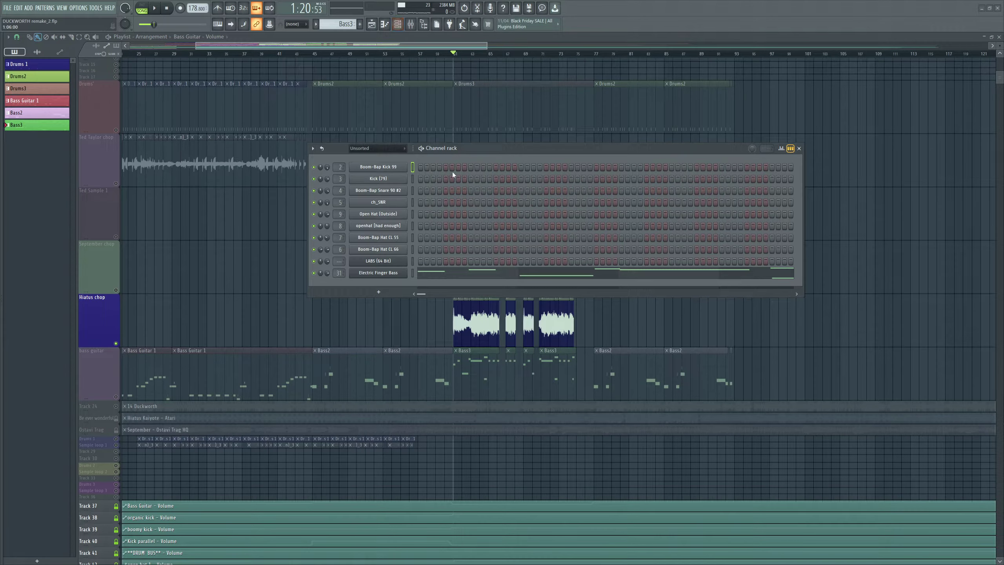
{"action": "left_click_drag", "start_coordinate": [344, 158], "coordinate": [253, 143]}
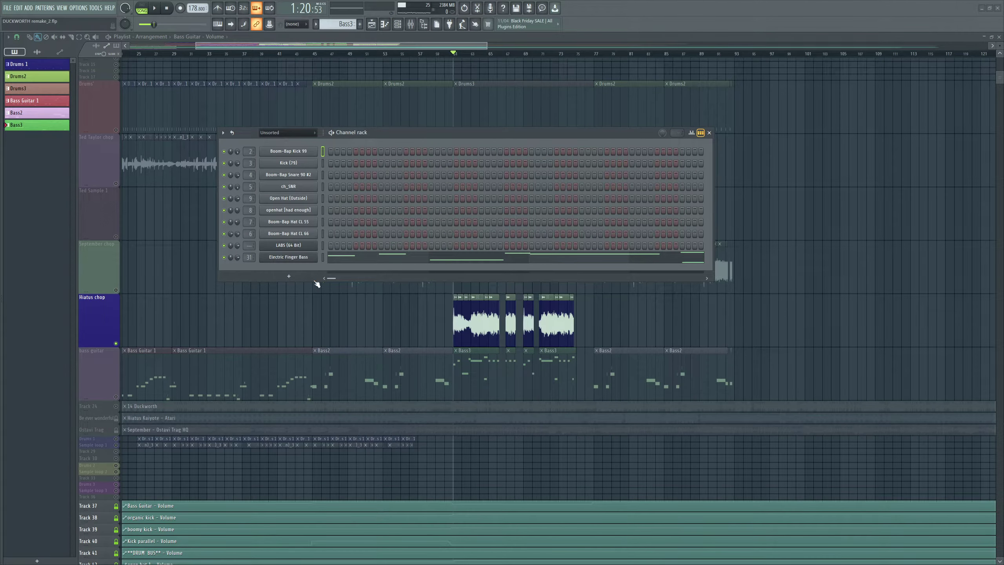
{"action": "left_click", "coordinate": [284, 134]}
{"action": "left_click", "coordinate": [285, 141]}
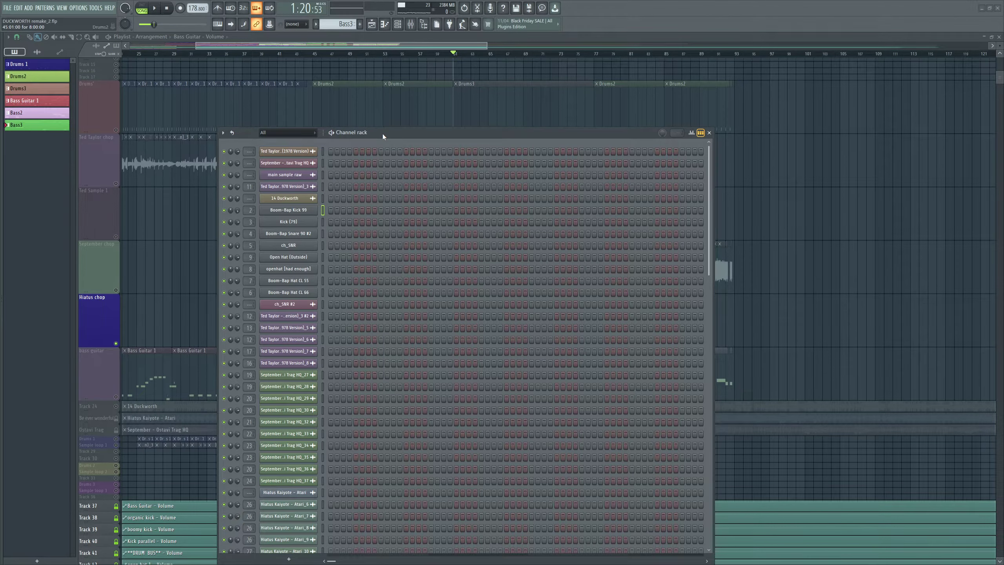
Make the Channel rack taller and narrower, and move it aside to uncover the first September chop clips
{"action": "left_click_drag", "start_coordinate": [383, 137], "coordinate": [420, 41]}
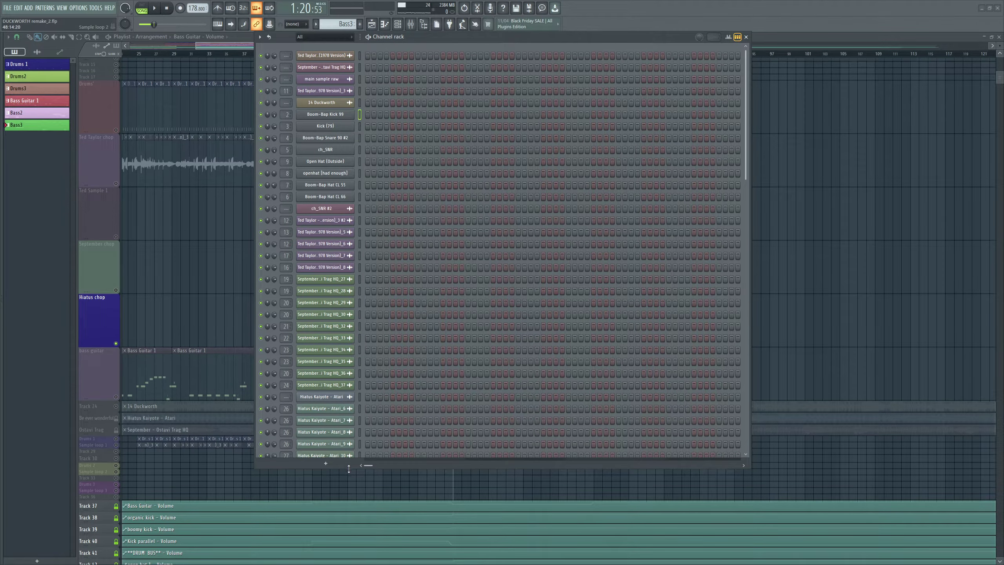
{"action": "left_click_drag", "start_coordinate": [356, 468], "coordinate": [356, 526]}
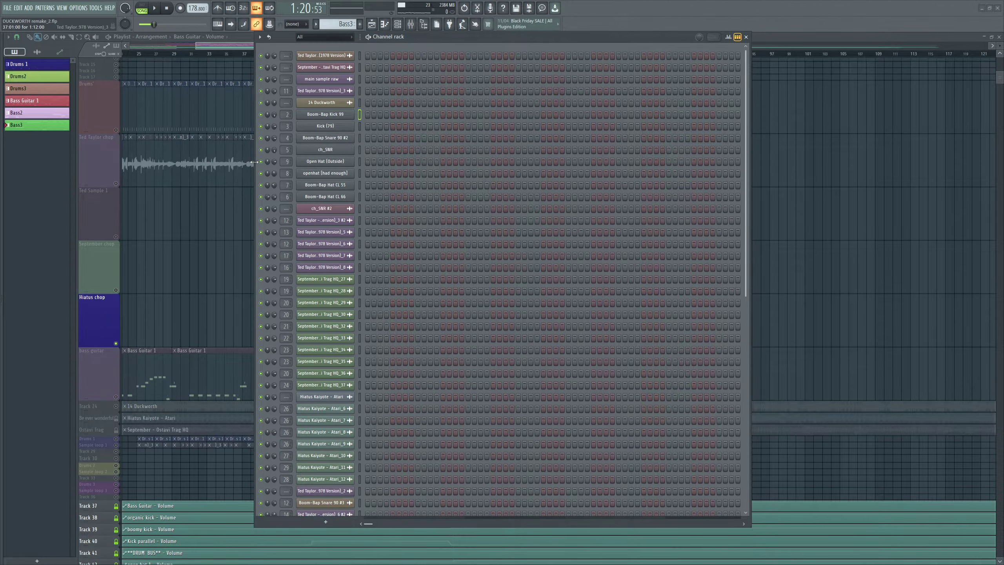
{"action": "left_click_drag", "start_coordinate": [254, 161], "coordinate": [361, 151]}
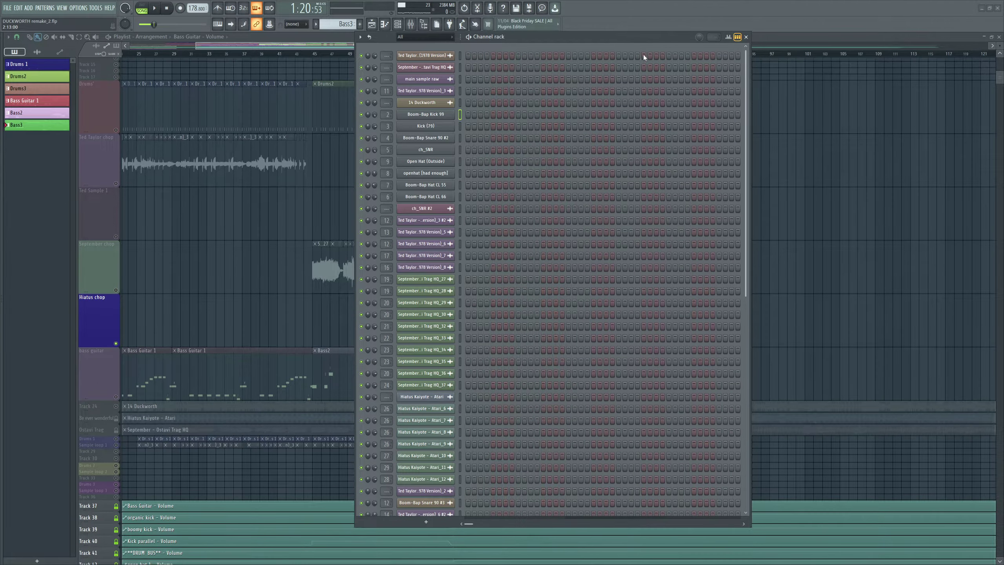
{"action": "left_click_drag", "start_coordinate": [644, 38], "coordinate": [769, 56]}
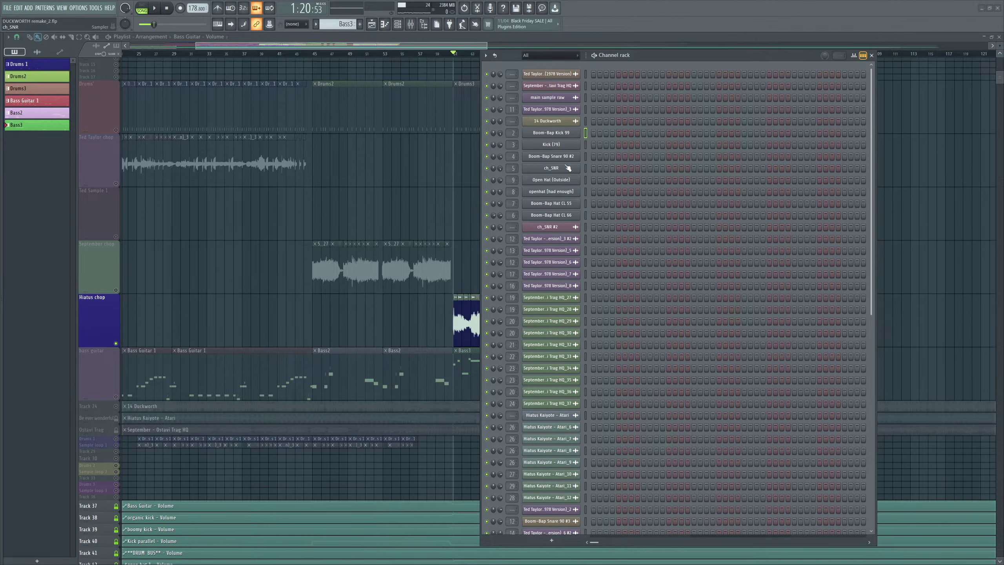
Save the project and look through the sample chop and drum channels in the Channel rack
{"action": "key", "text": "ctrl+s"}
{"action": "scroll", "coordinate": [562, 173], "scroll_direction": "down", "scroll_amount": 3}
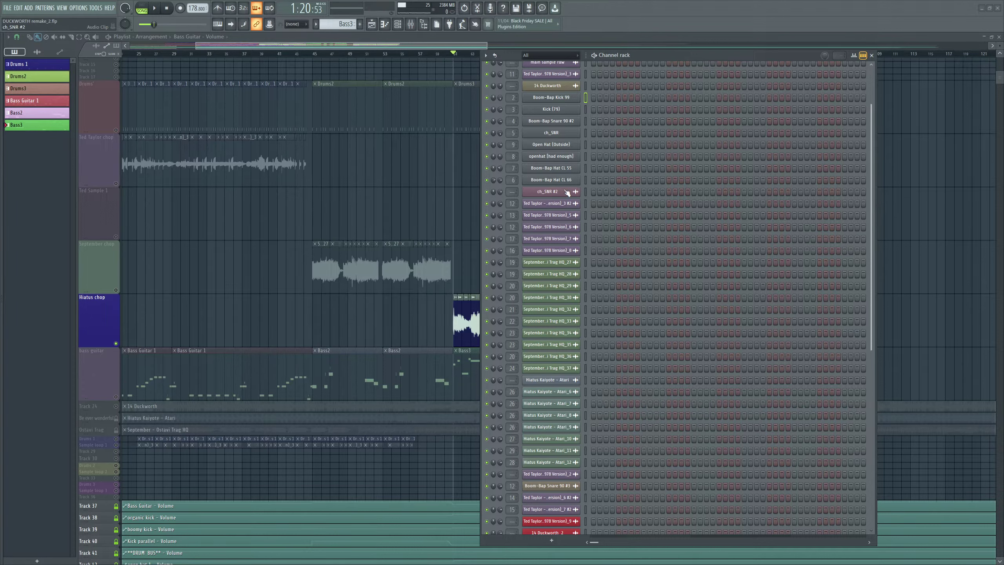
{"action": "scroll", "coordinate": [563, 199], "scroll_direction": "down", "scroll_amount": 5}
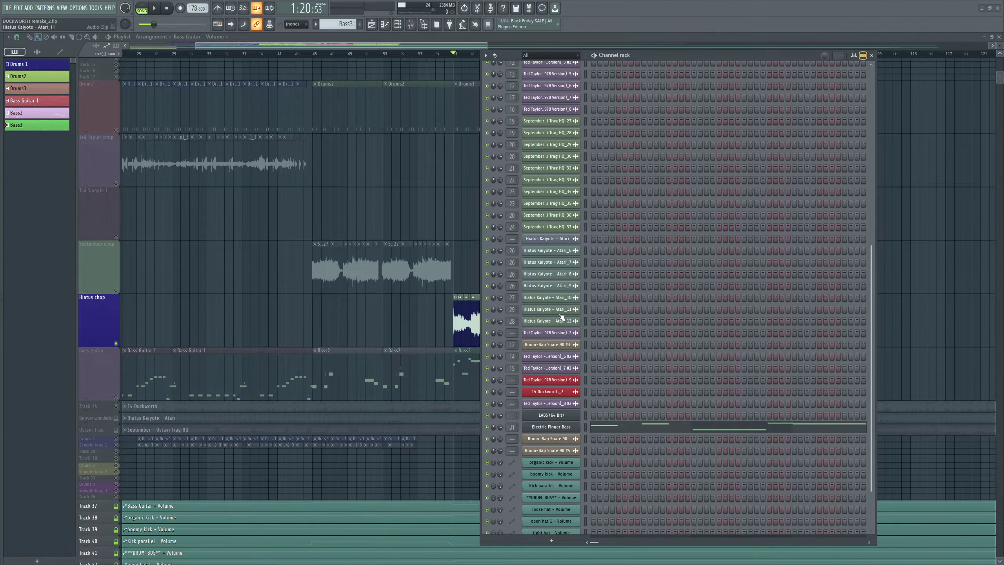
{"action": "scroll", "coordinate": [561, 316], "scroll_direction": "up", "scroll_amount": 6}
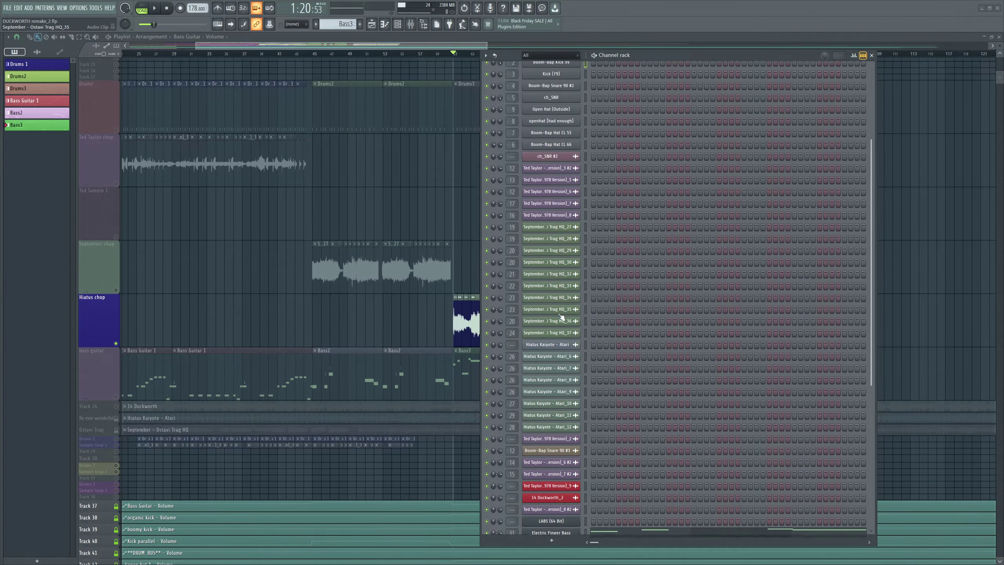
Close the Channel rack and unmute the bass guitar, September chop, Ted Sample 1, Ted Taylor chop and Drums tracks
{"action": "left_click", "coordinate": [872, 56]}
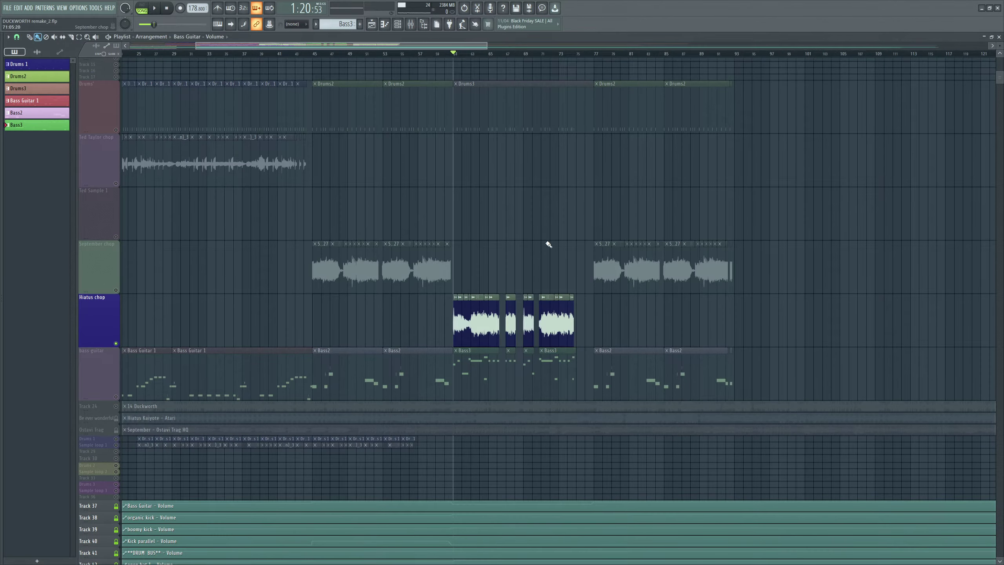
{"action": "scroll", "coordinate": [546, 242], "scroll_direction": "down", "scroll_amount": 3}
{"action": "left_click", "coordinate": [115, 395]}
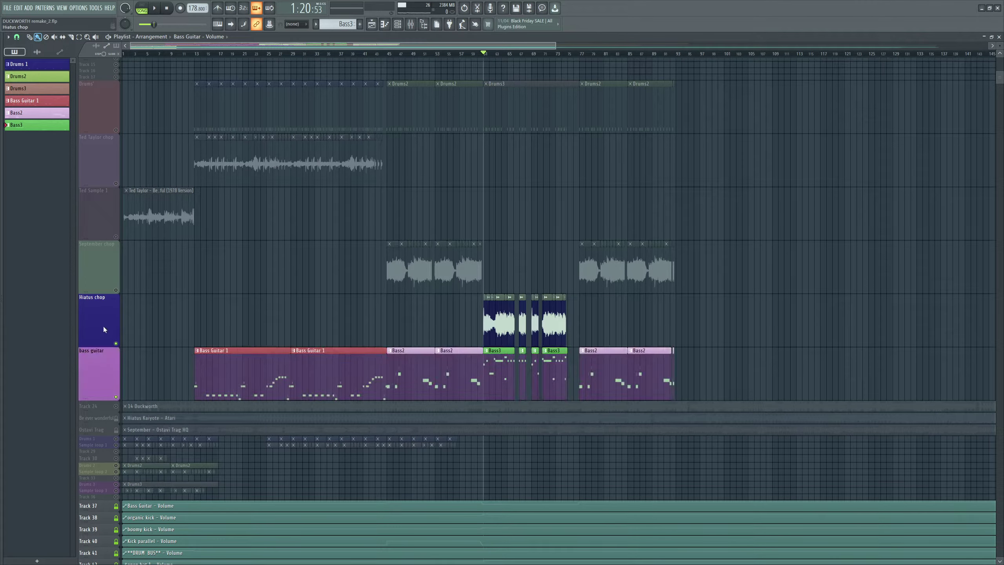
{"action": "left_click", "coordinate": [116, 290]}
{"action": "left_click", "coordinate": [116, 236]}
{"action": "left_click", "coordinate": [115, 184]}
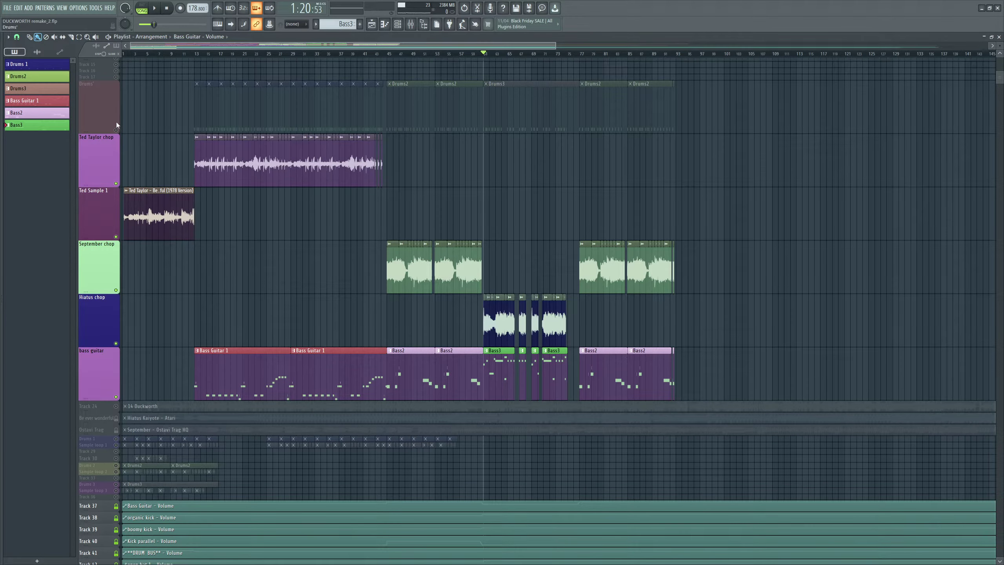
{"action": "left_click", "coordinate": [116, 130]}
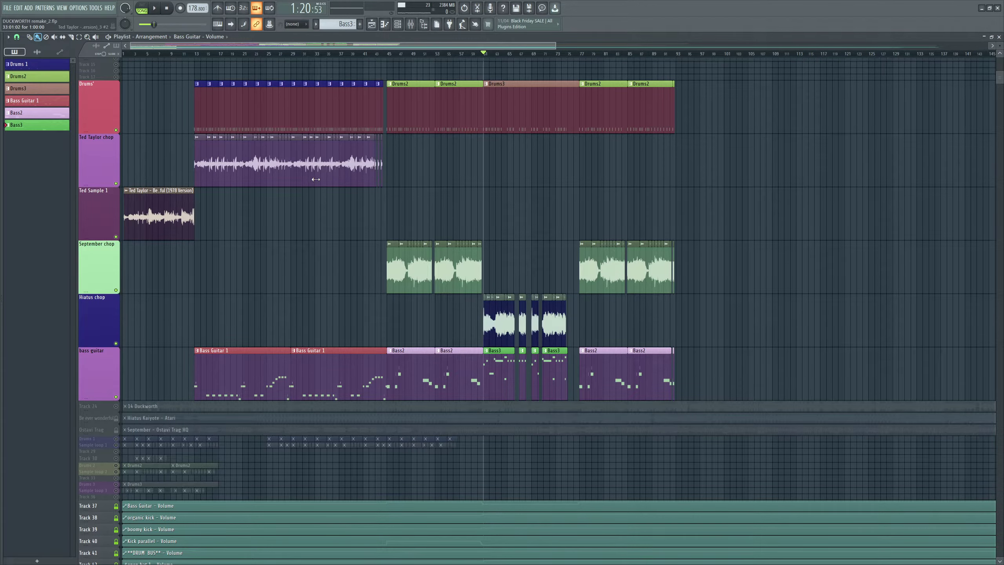
Play the full arrangement from the beginning with all its parts, following playback from the Ted Taylor intro into the September chop section
{"action": "scroll", "coordinate": [316, 179], "scroll_direction": "down", "scroll_amount": 1}
{"action": "scroll", "coordinate": [242, 269], "scroll_direction": "up", "scroll_amount": 5}
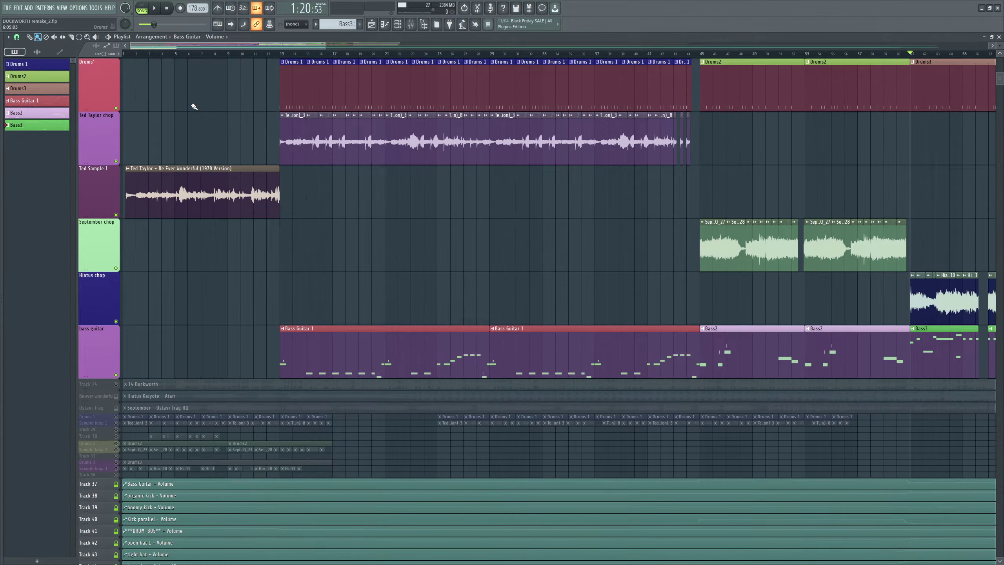
{"action": "scroll", "coordinate": [194, 106], "scroll_direction": "down", "scroll_amount": 2}
{"action": "key", "text": "space"}
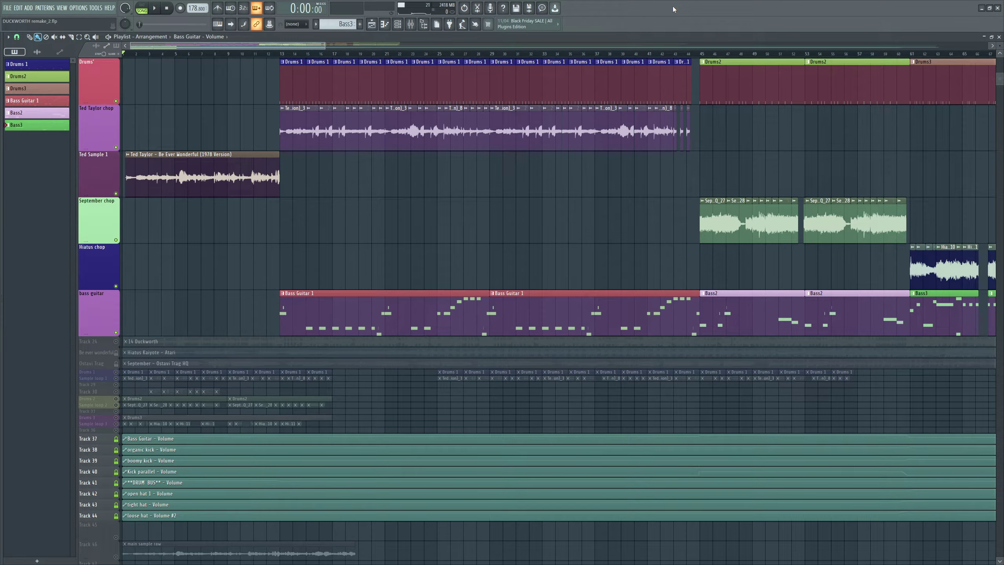
{"action": "key", "text": "space"}
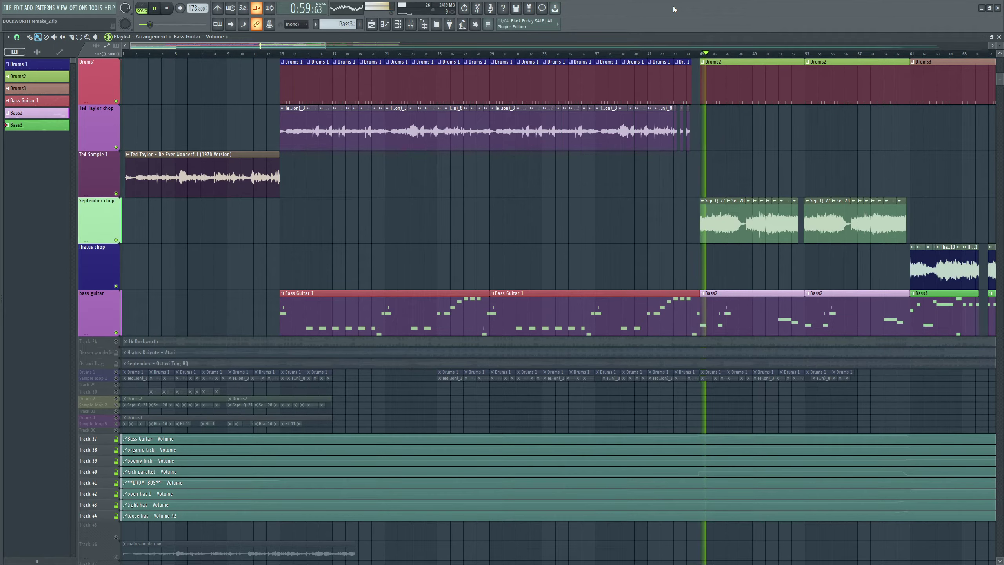
{"action": "left_click_drag", "start_coordinate": [251, 47], "coordinate": [335, 53]}
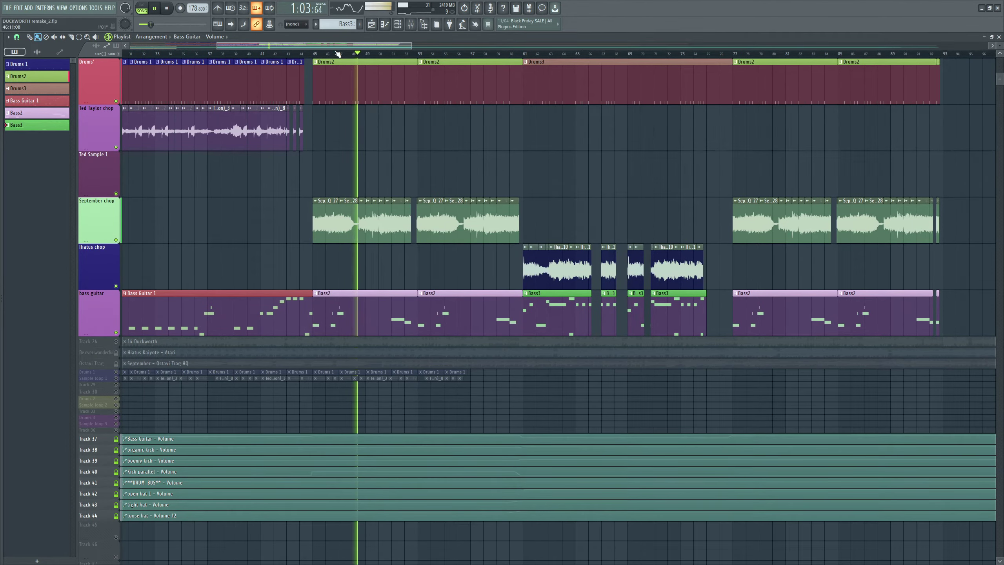